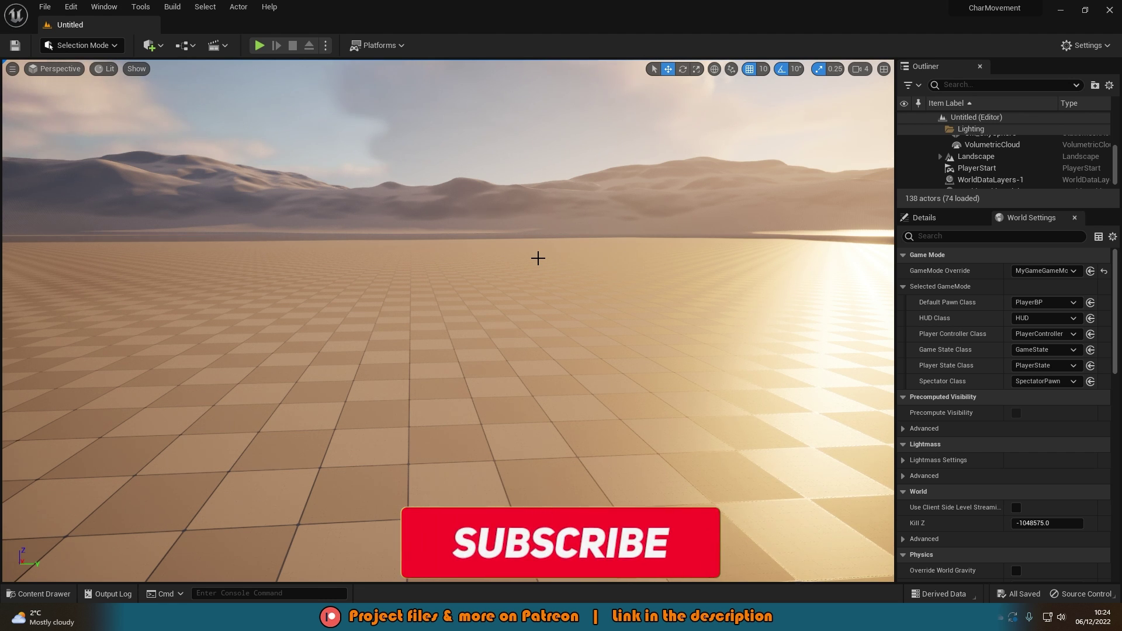
Step: Run a Play-in-Editor session as the orange mannequin, look around, then exit with Esc
right_drag(505, 267, 503, 268)
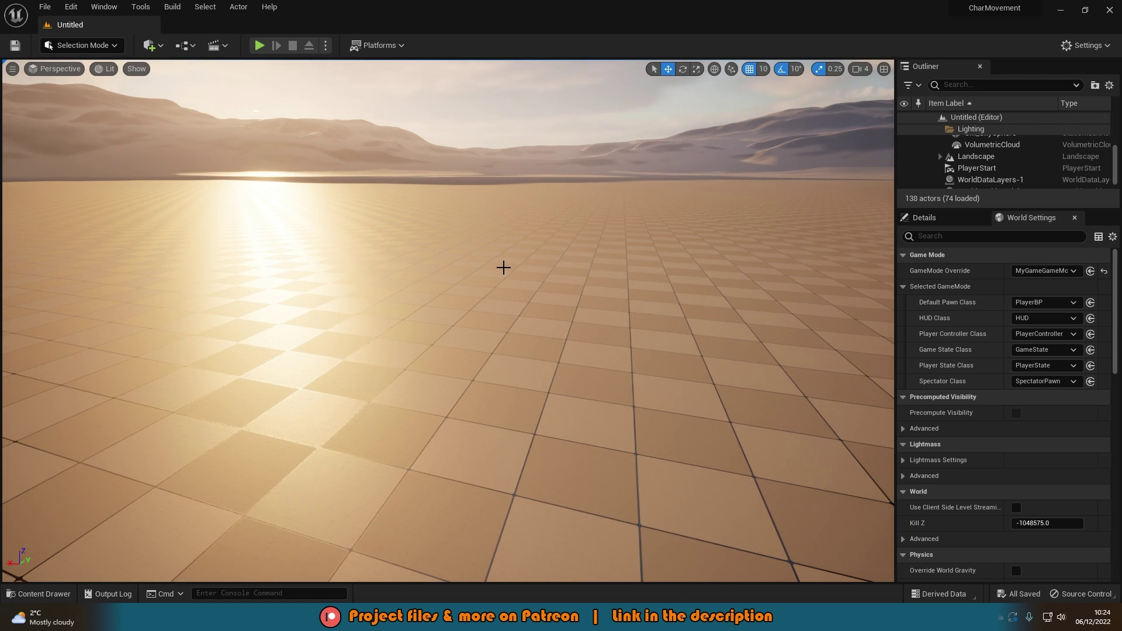
right_drag(503, 267, 461, 253)
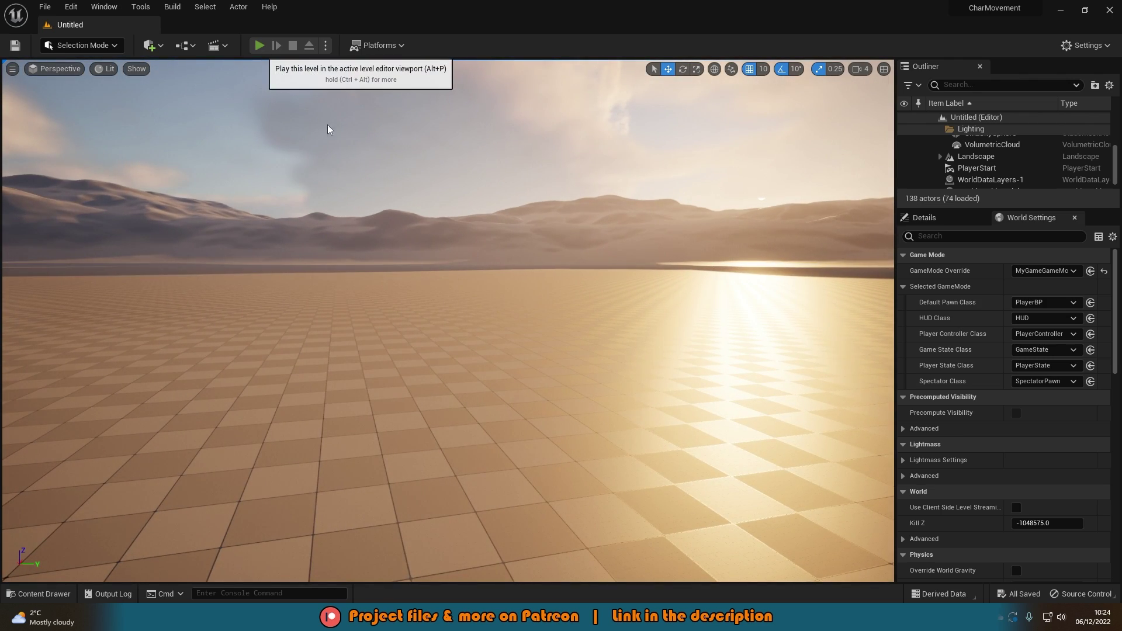
click(259, 45)
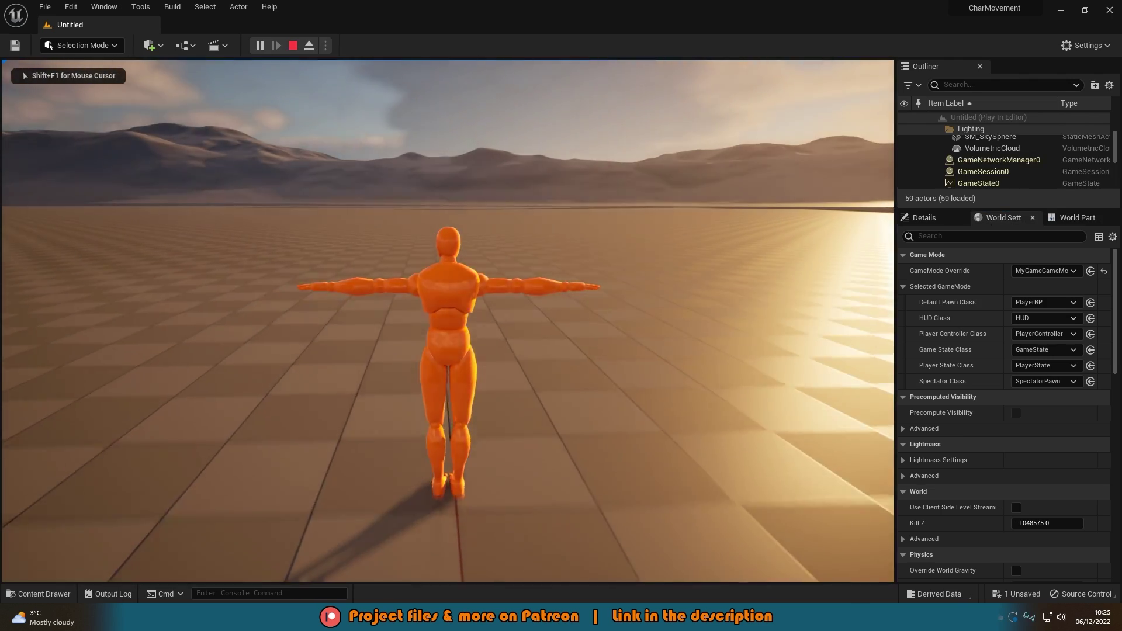
key(d)
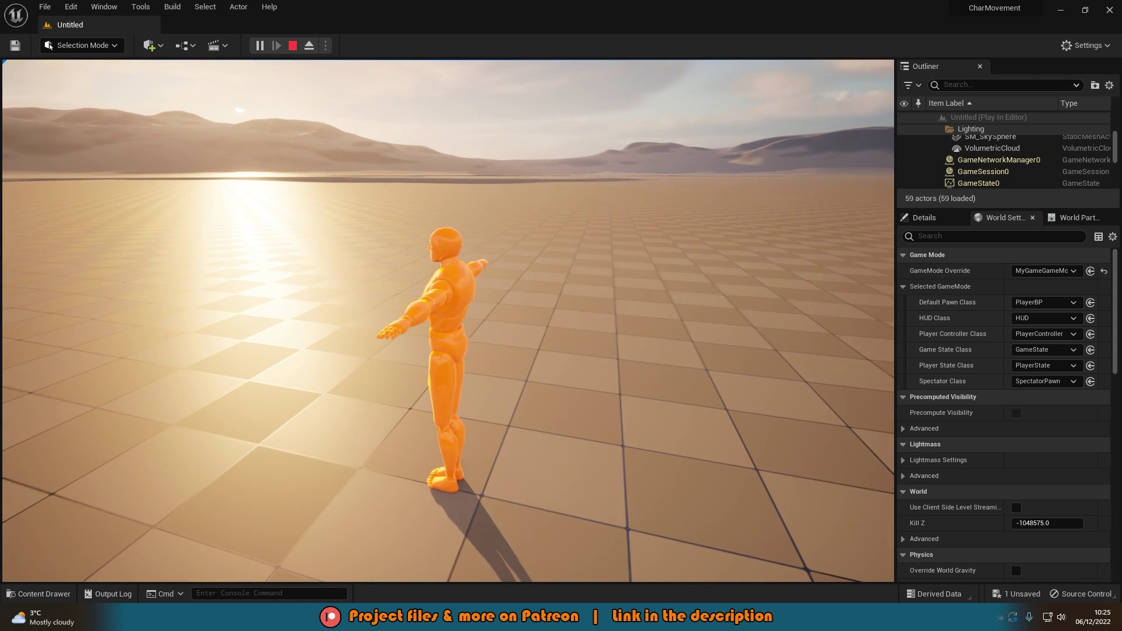
key(Escape)
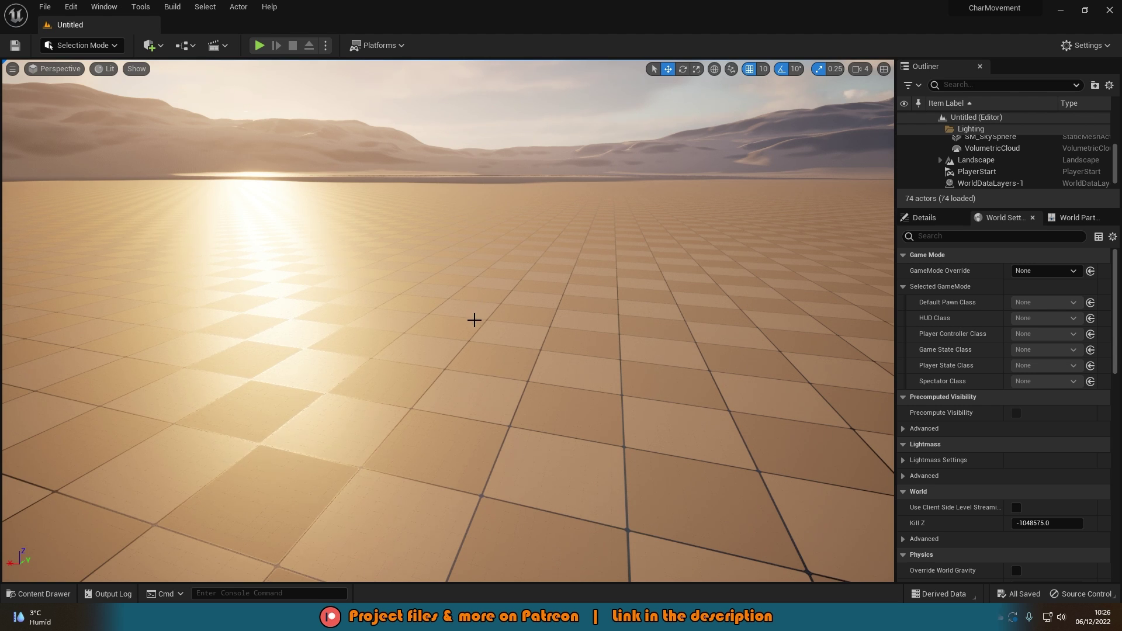
Step: Create a Characters folder in Content with an Input folder inside it
key(ctrl+space)
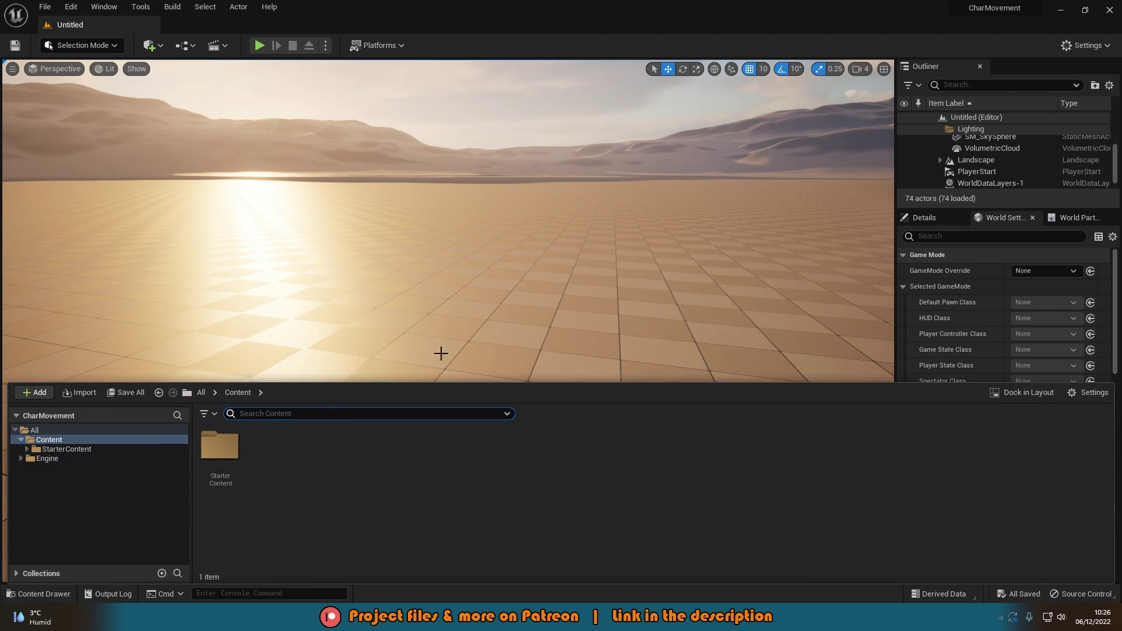
right_click(307, 493)
click(356, 138)
text(Charac)
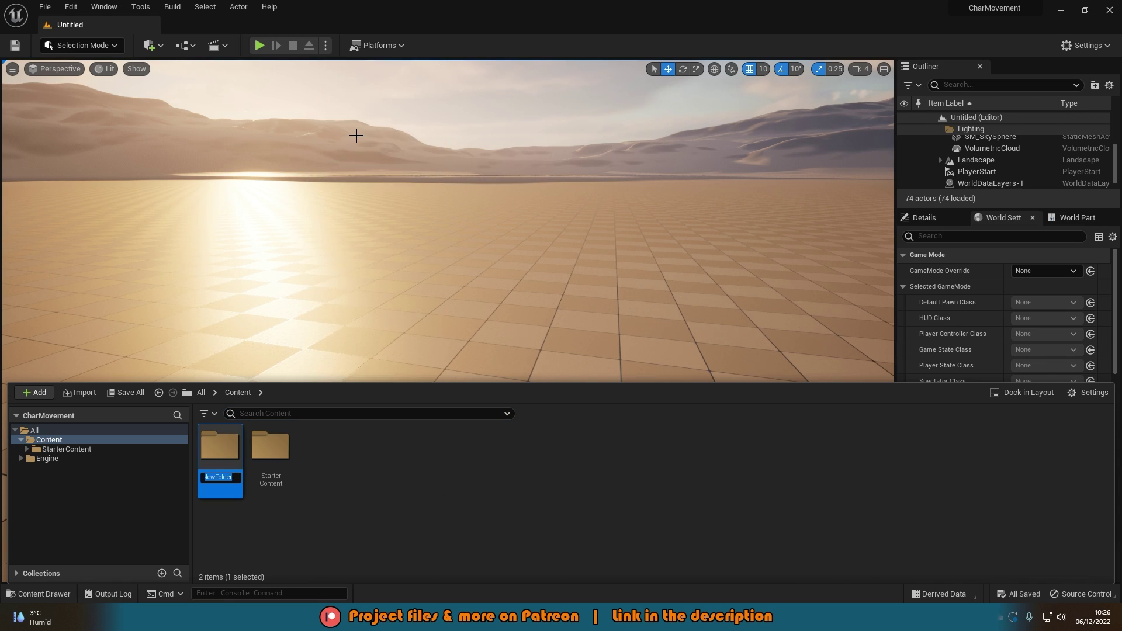
text(ters)
key(Return)
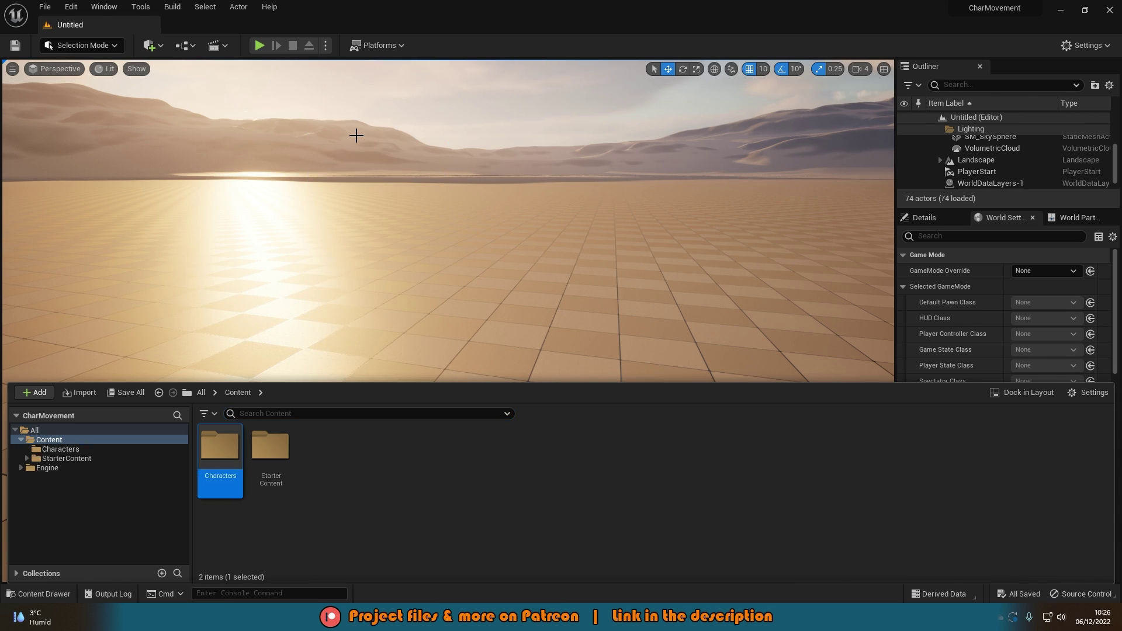
key(Return)
right_click(352, 432)
click(412, 276)
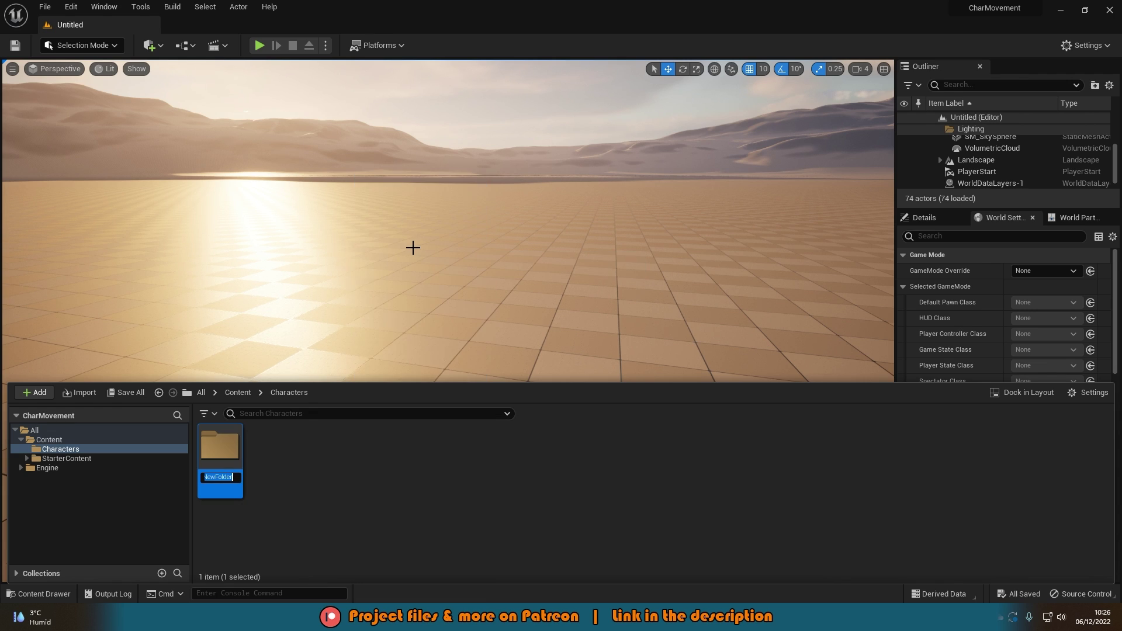
text(Inpuit)
key(Return)
key(Return)
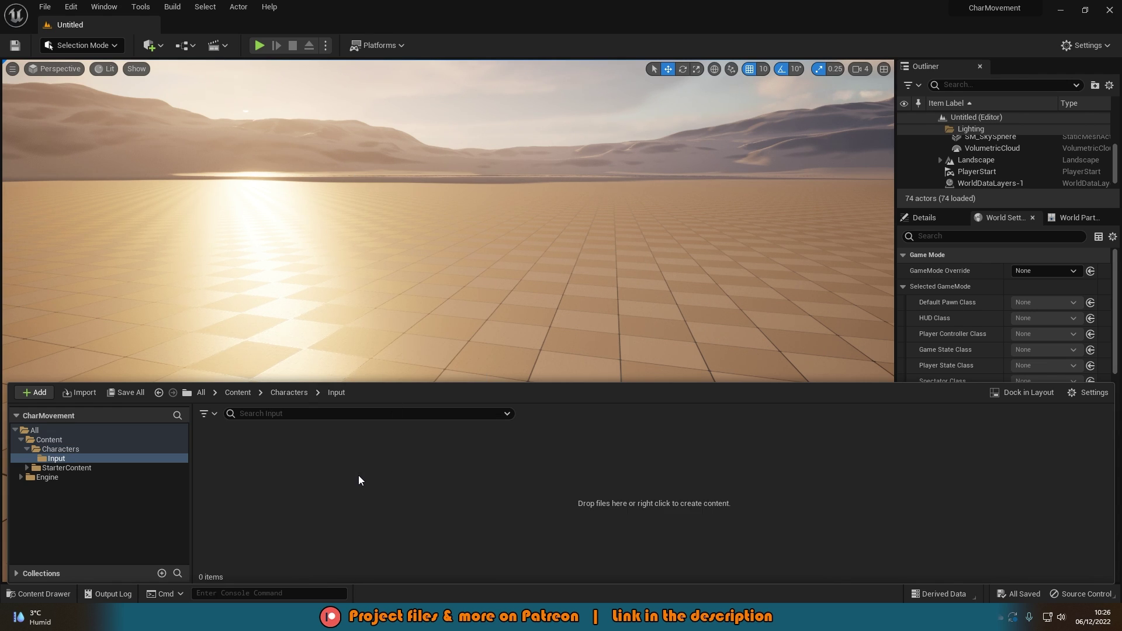
Step: Add an Input Action named IA_Move in the Input folder and open it
right_click(359, 480)
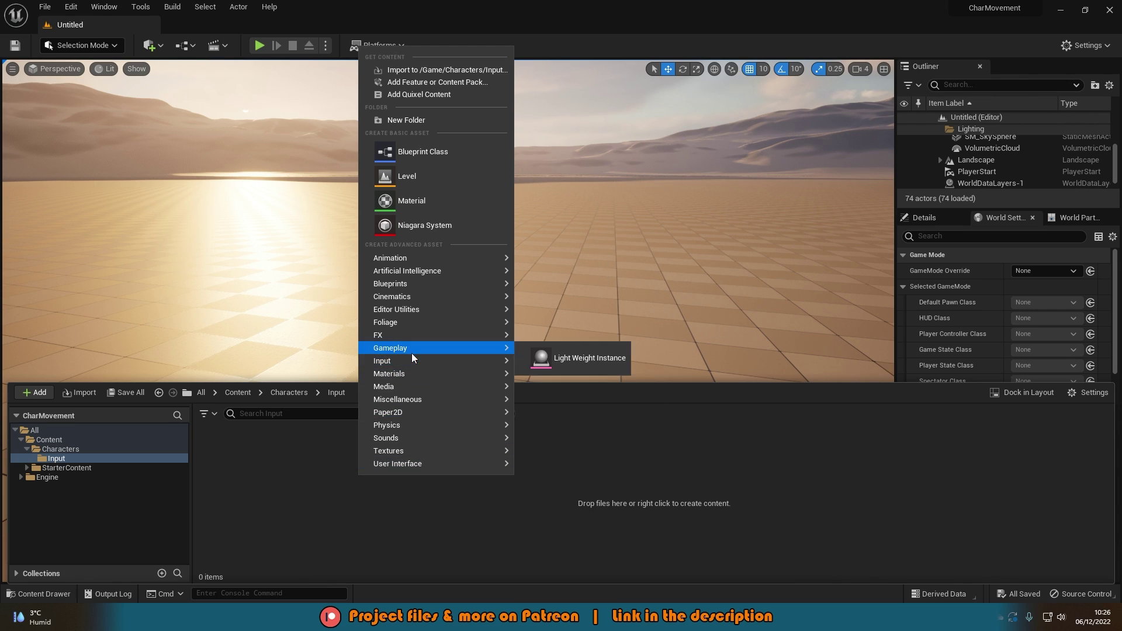
mouse_move(409, 361)
click(590, 423)
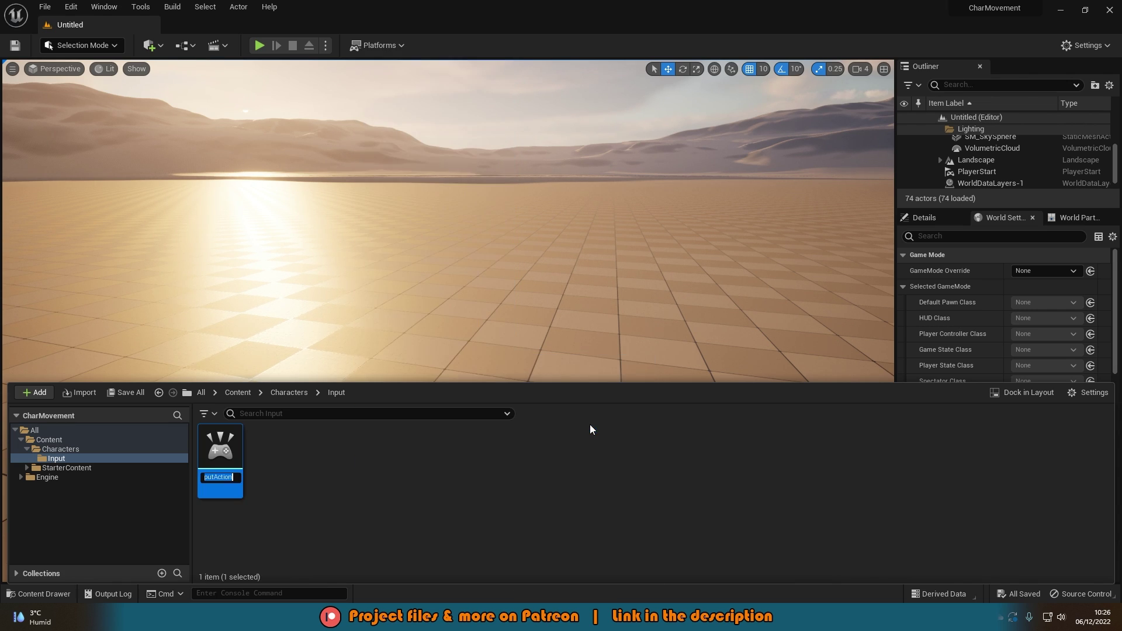
key(BackSpace)
text(IA_Move)
key(Return)
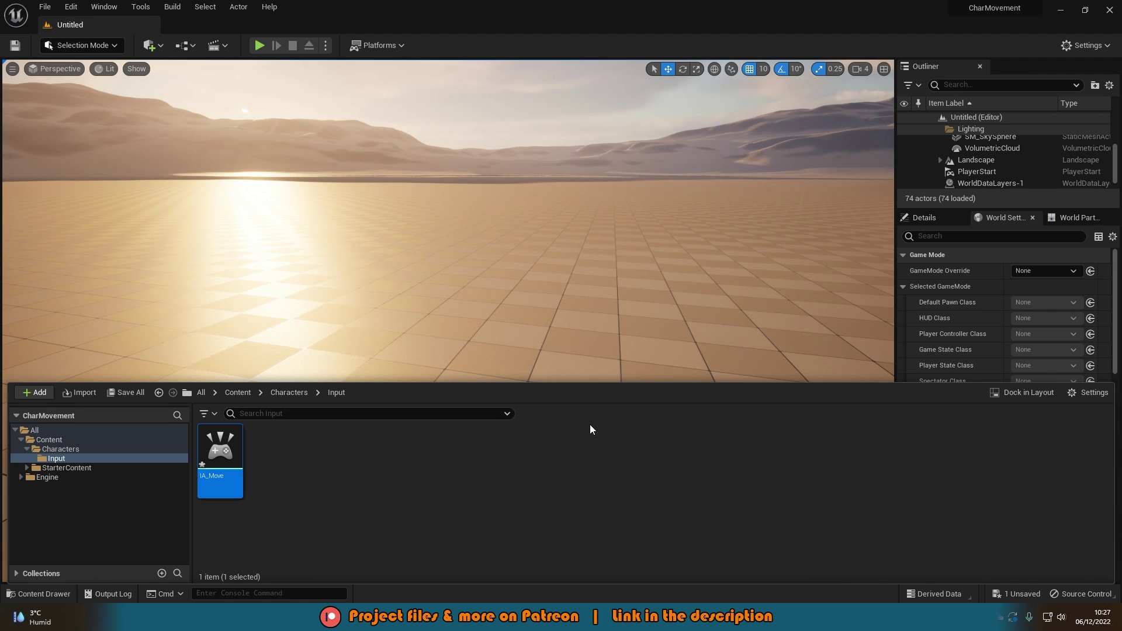
key(Return)
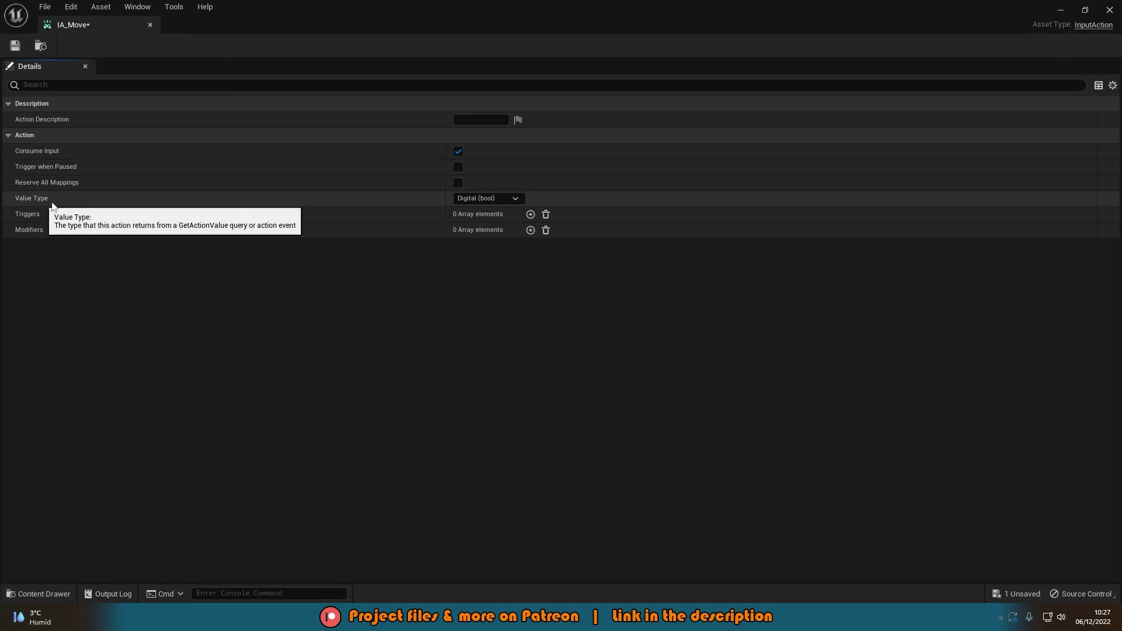
Step: Change IA_Move's Value Type from Digital (bool) to Axis2D (Vector2D), then save and close
click(472, 199)
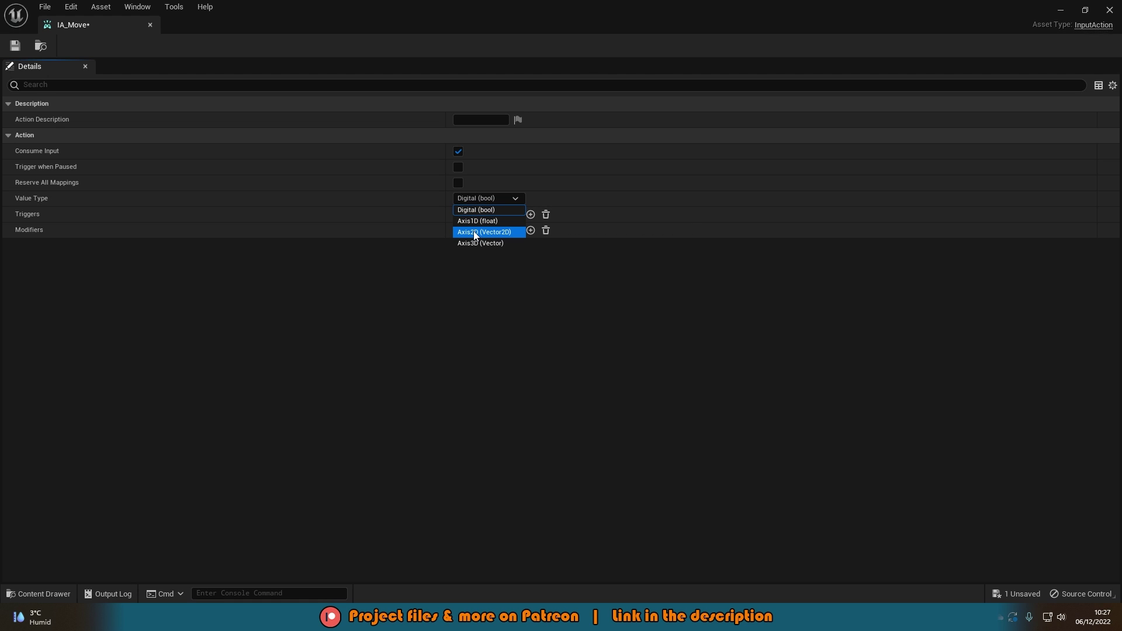
click(498, 233)
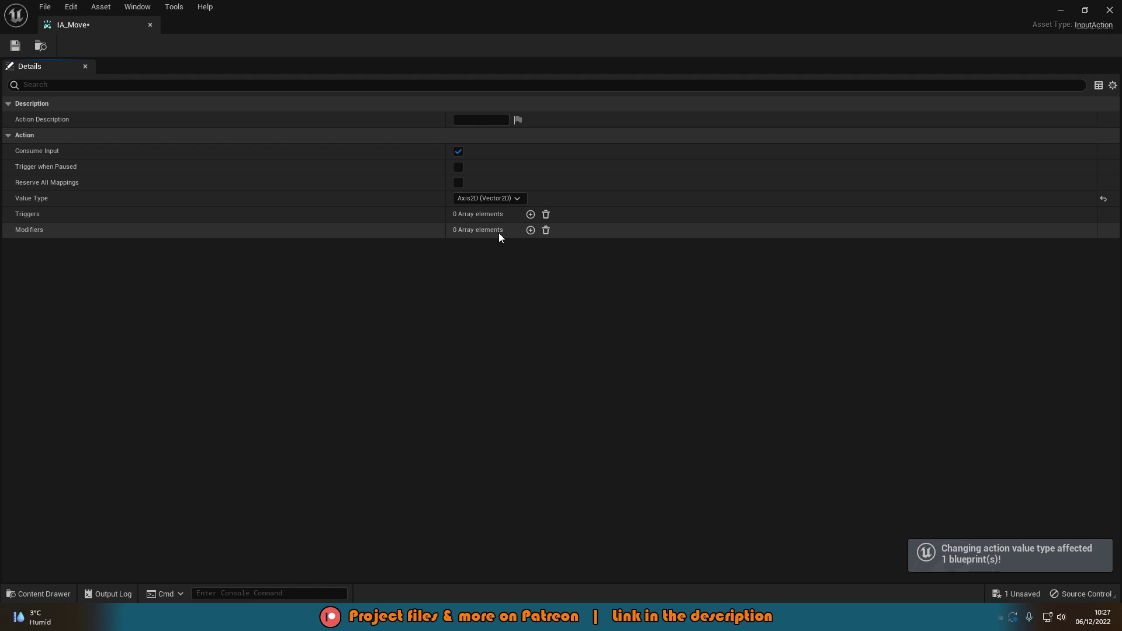
key(ctrl+s)
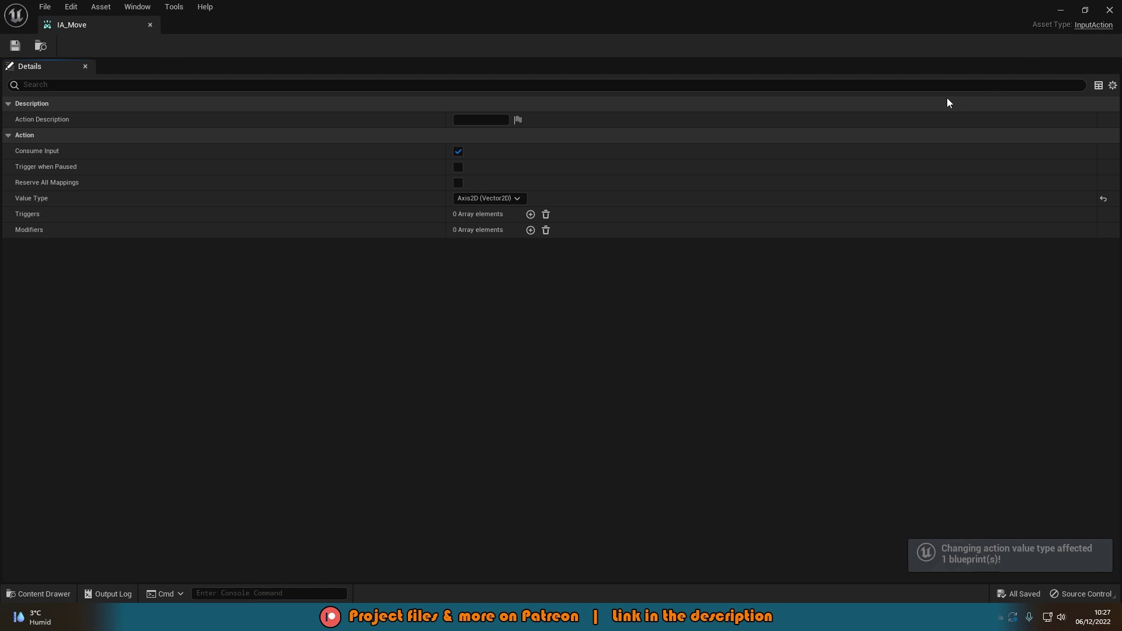
click(1109, 10)
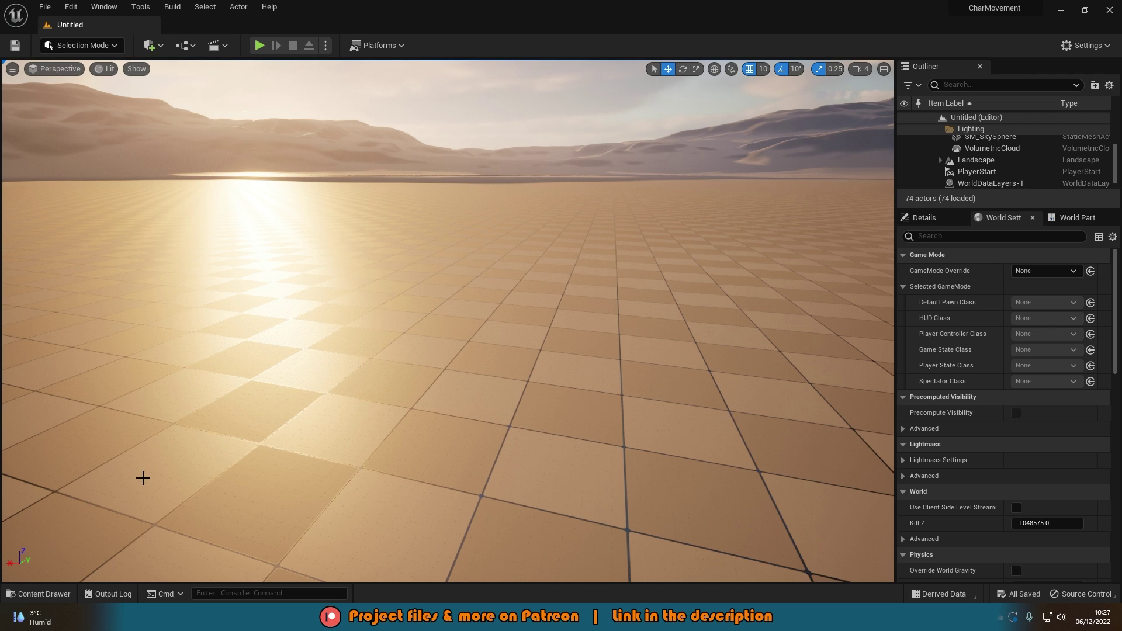
Step: Duplicate IA_Move and rename the copy to IA_Look
key(ctrl+space)
click(268, 499)
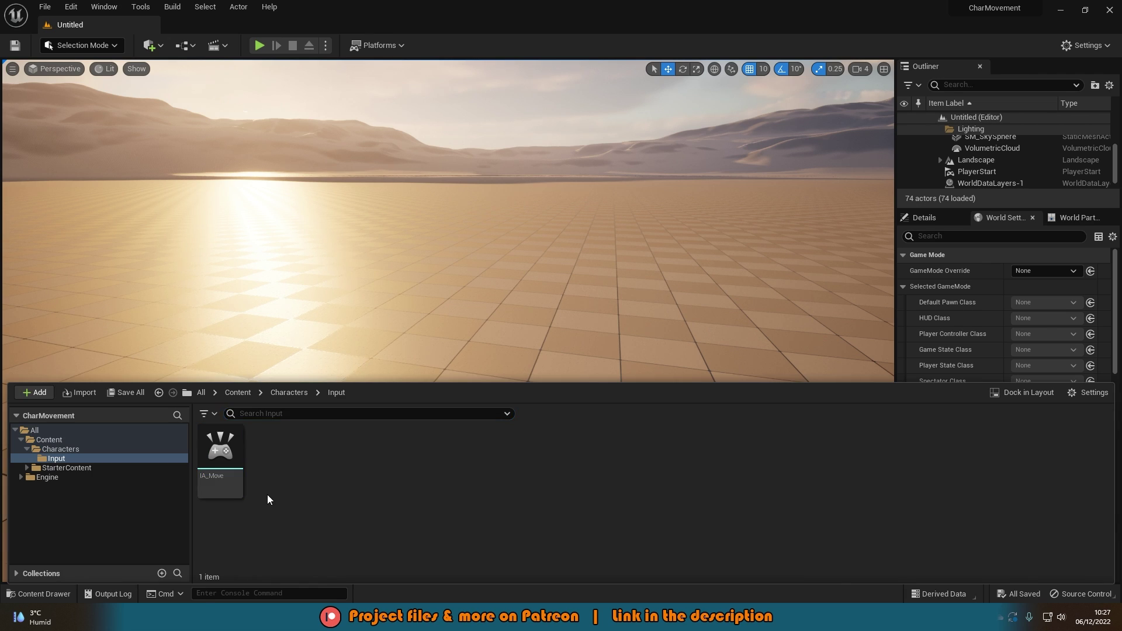
right_click(225, 455)
click(298, 242)
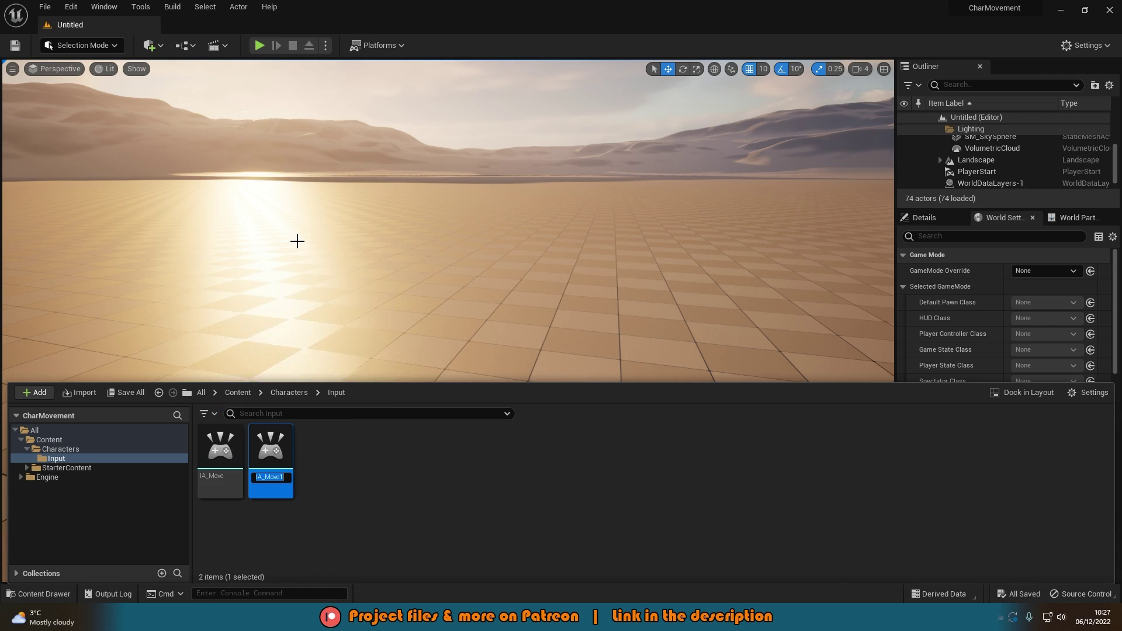
key(End)
key(BackSpace)
key(BackSpace)
key(BackSpace)
key(BackSpace)
key(BackSpace)
text(Look)
key(Return)
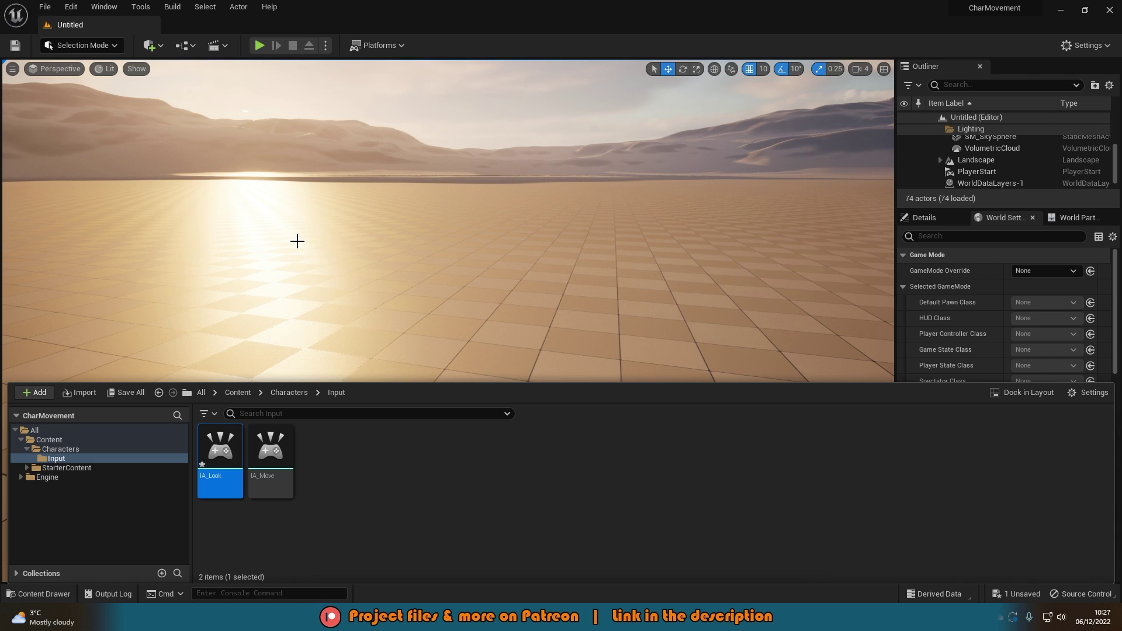
Step: Open IA_Look, save it, and close its editor
key(Return)
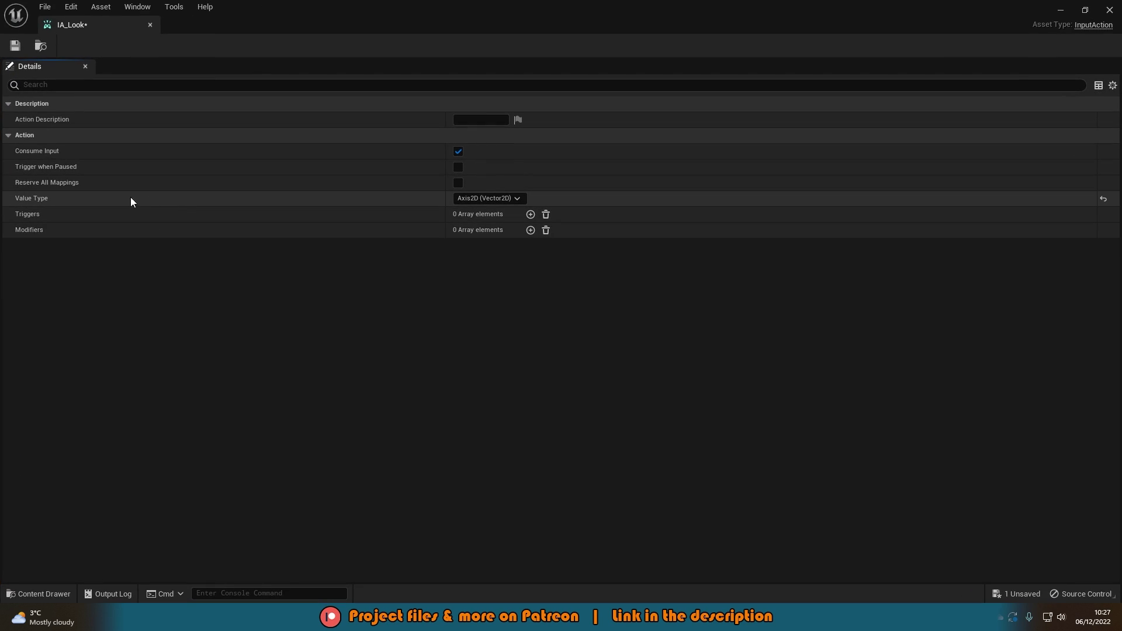
key(ctrl+s)
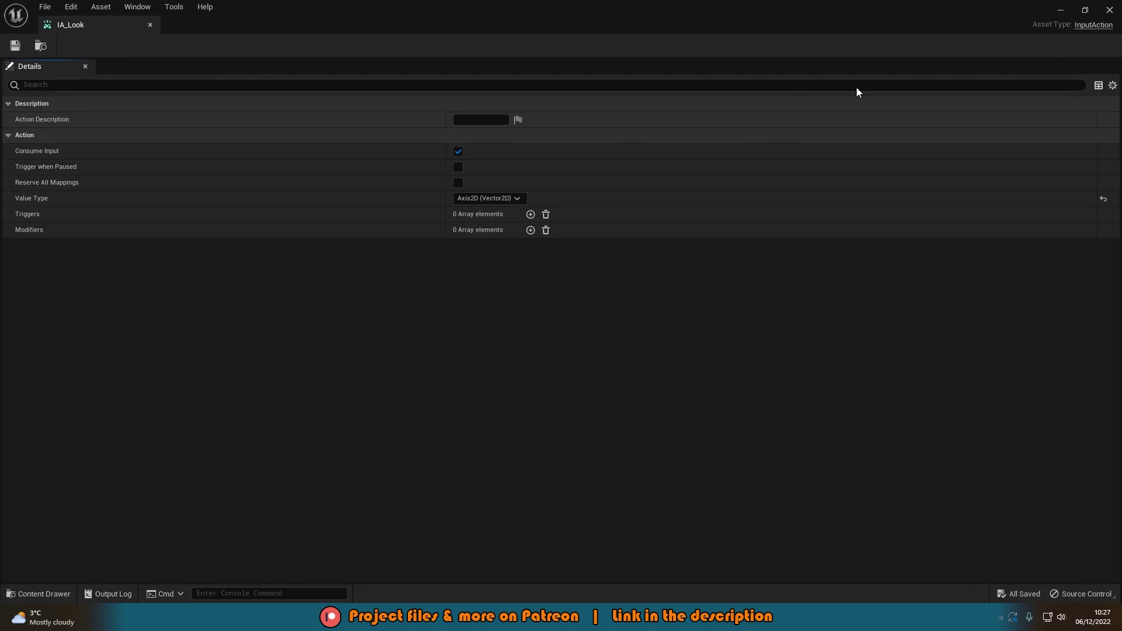
click(1109, 10)
Step: Create a new Input Action named IA_Jump in the Input folder, then save and close it
right_click(336, 506)
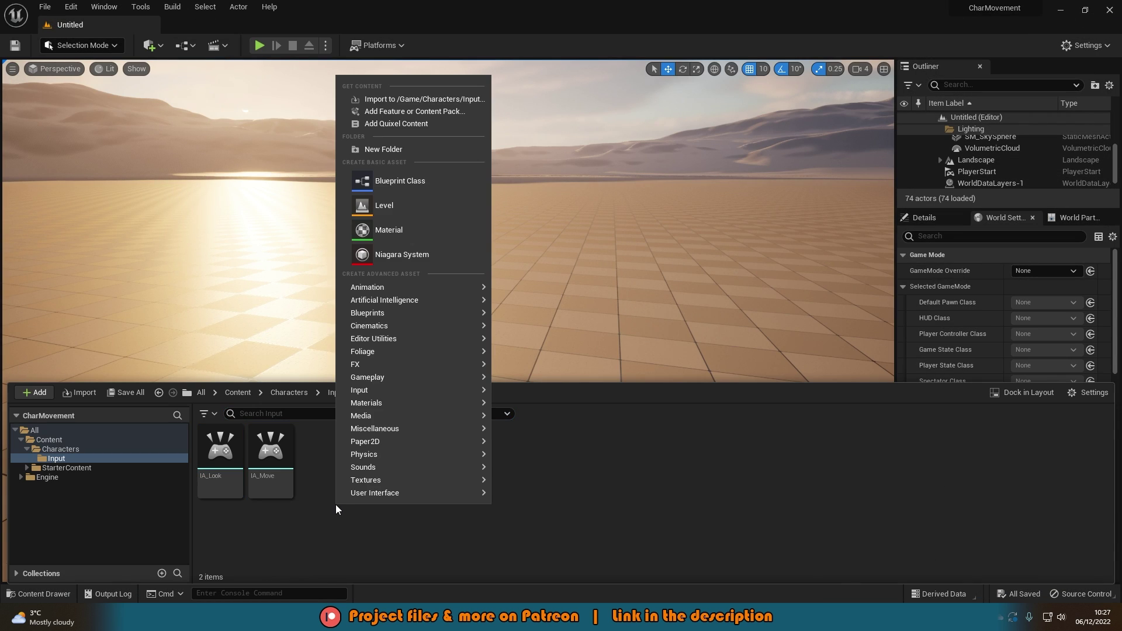
mouse_move(374, 388)
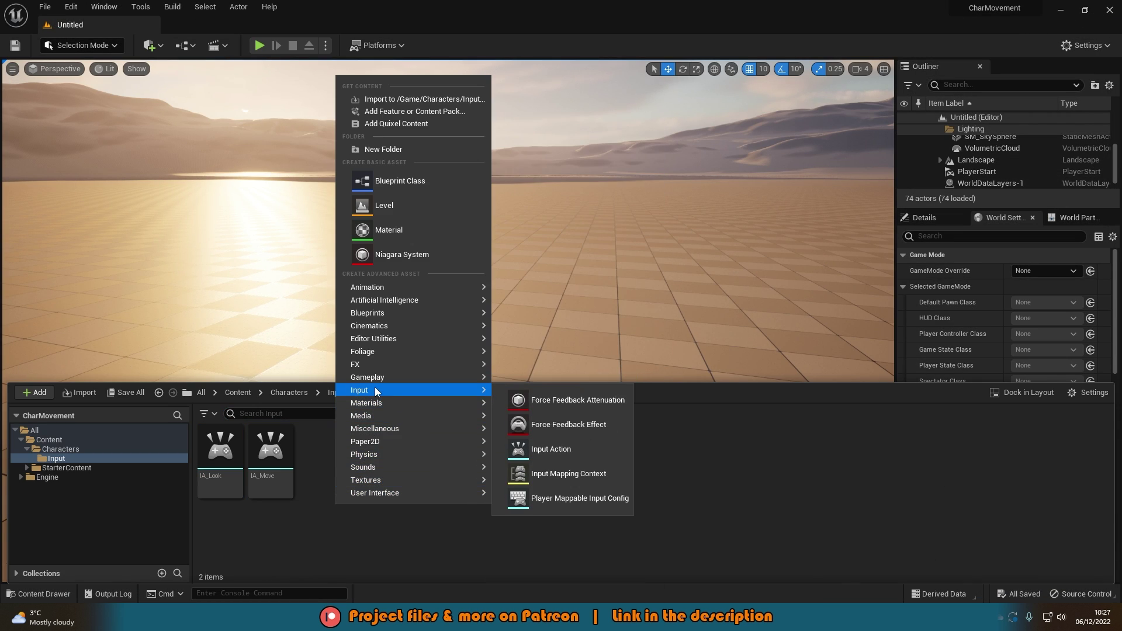
click(558, 439)
text(IA)
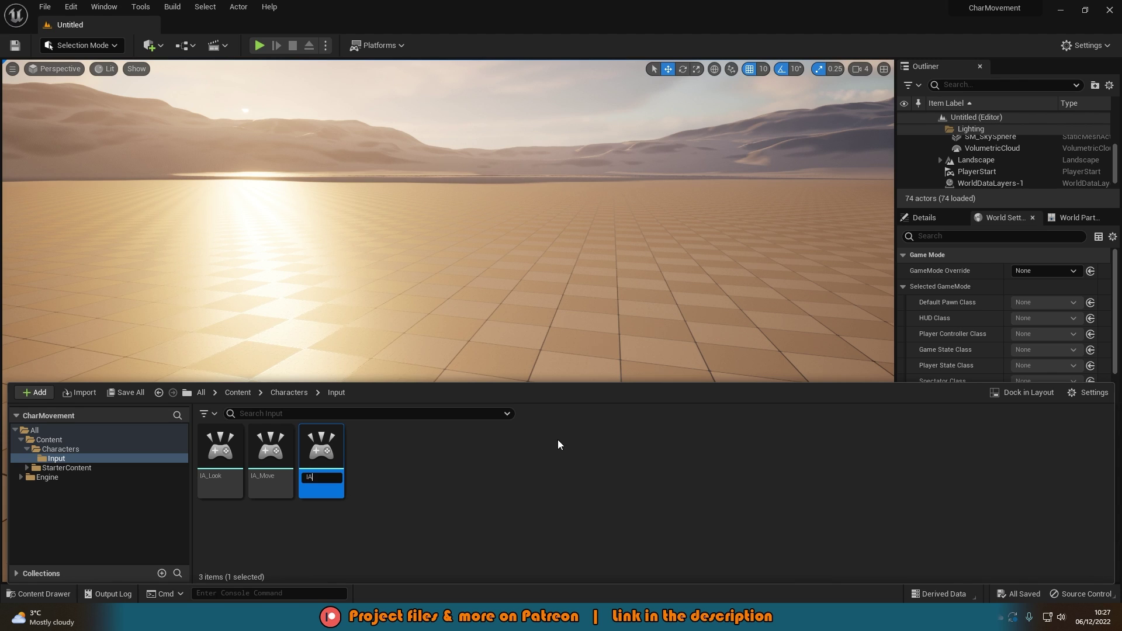
text(_Jump)
key(Return)
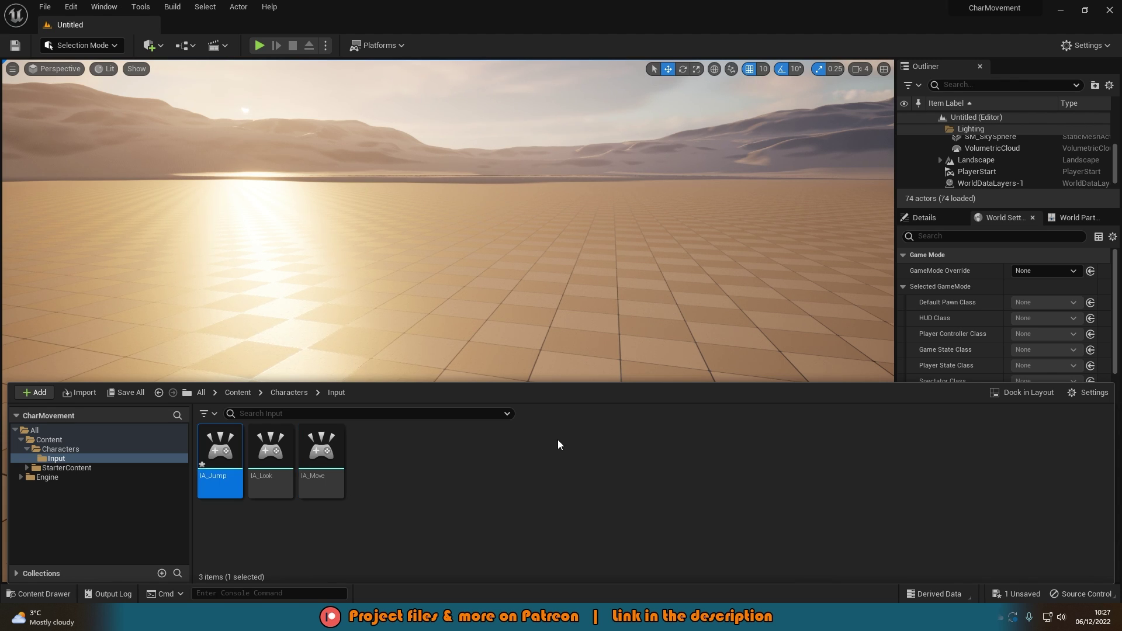
key(Return)
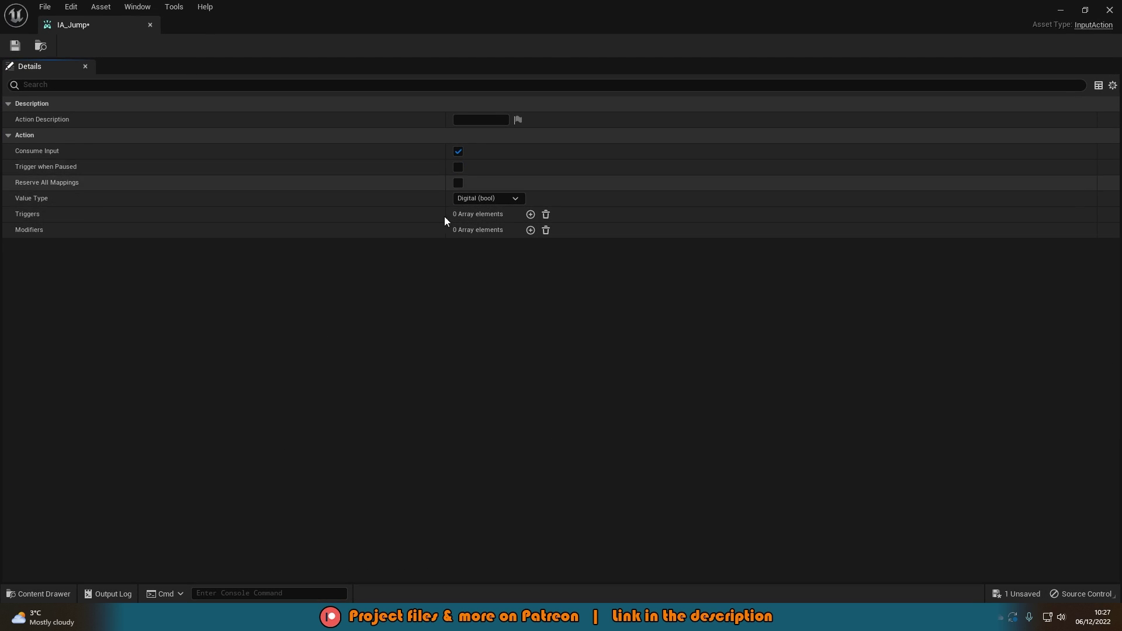
key(ctrl+s)
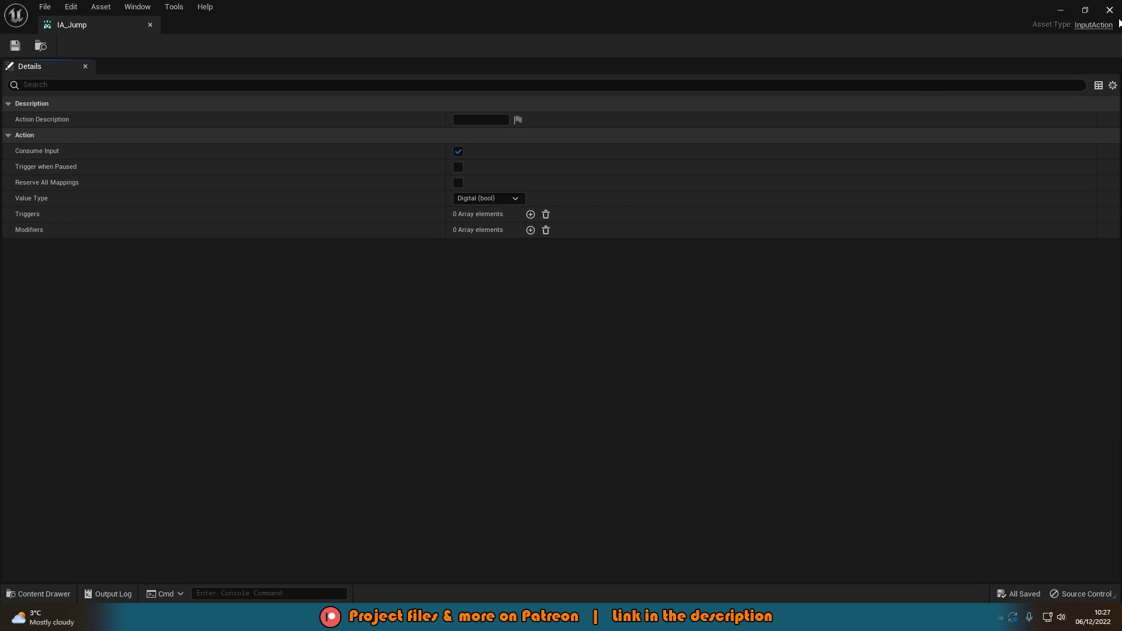
click(1109, 10)
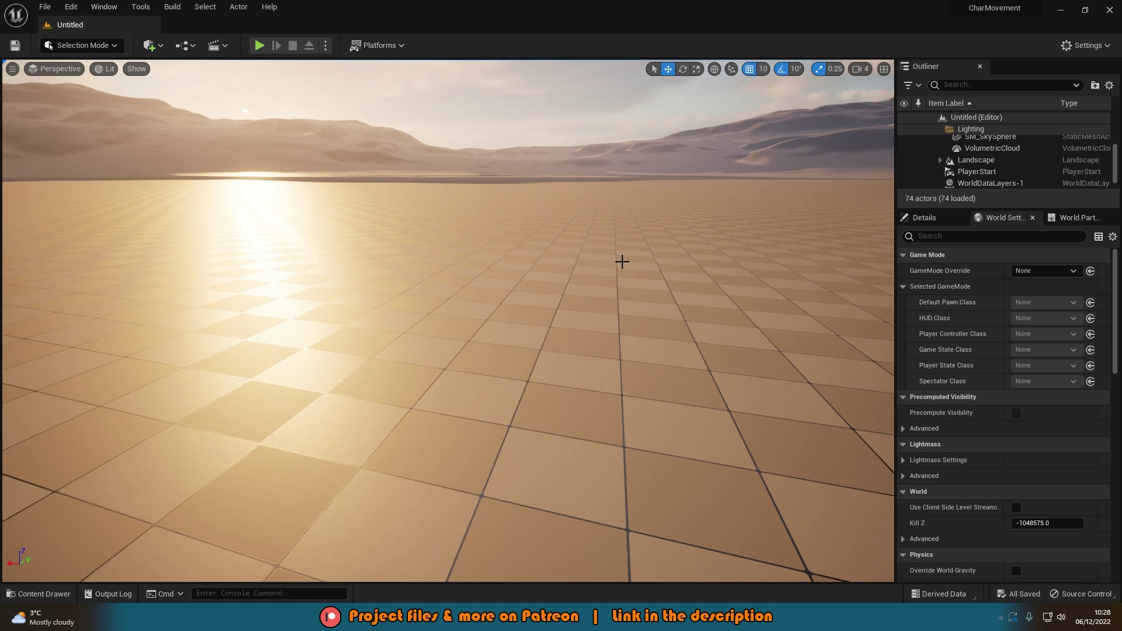
Step: In the Input folder, add an Input Mapping Context called IMC_MyGame and open its editor
key(ctrl+space)
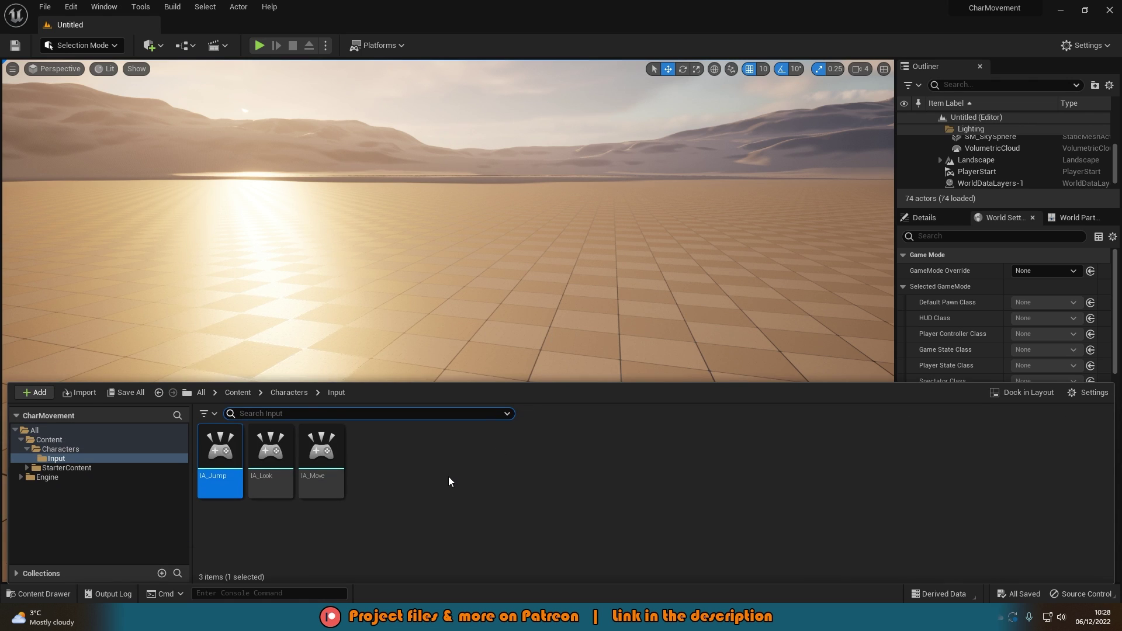
click(441, 482)
right_click(409, 474)
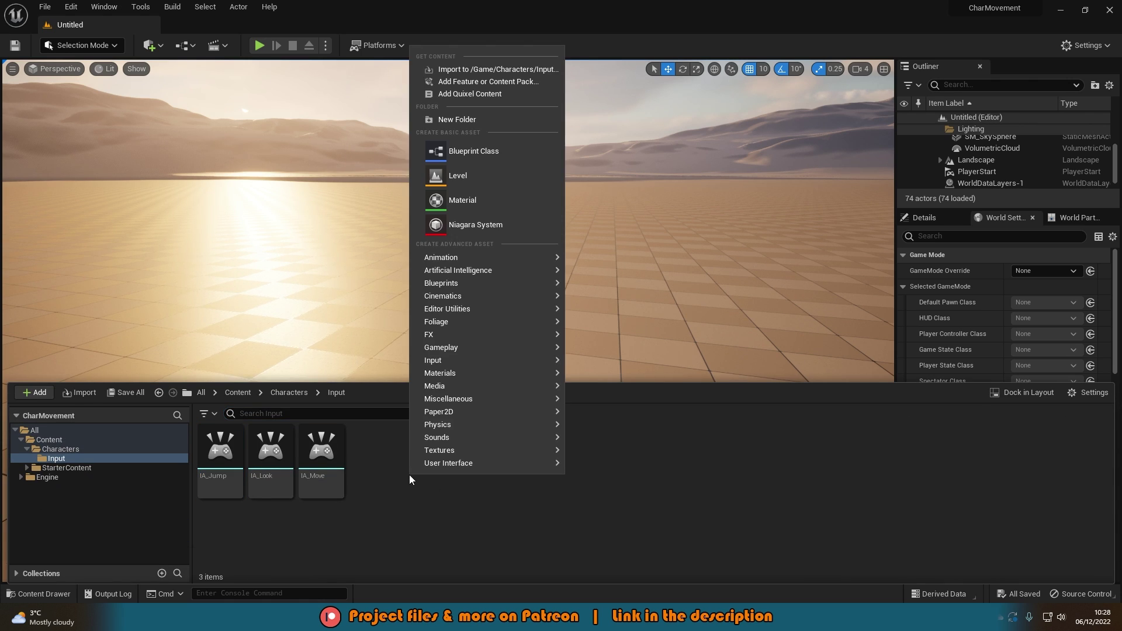
mouse_move(453, 360)
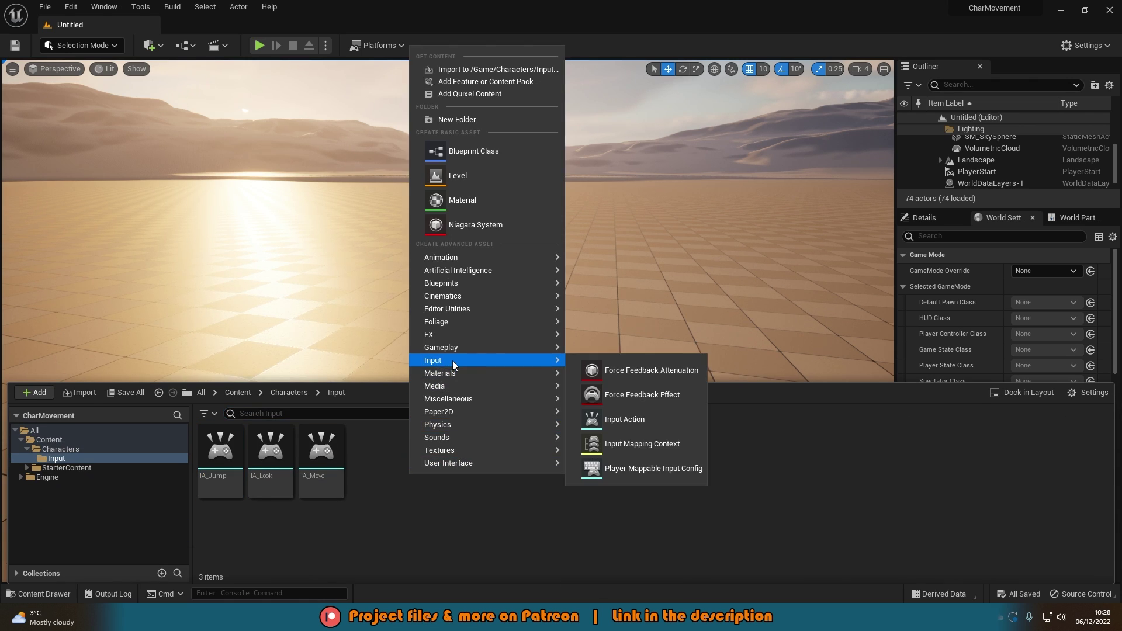
click(614, 448)
text(IMC)
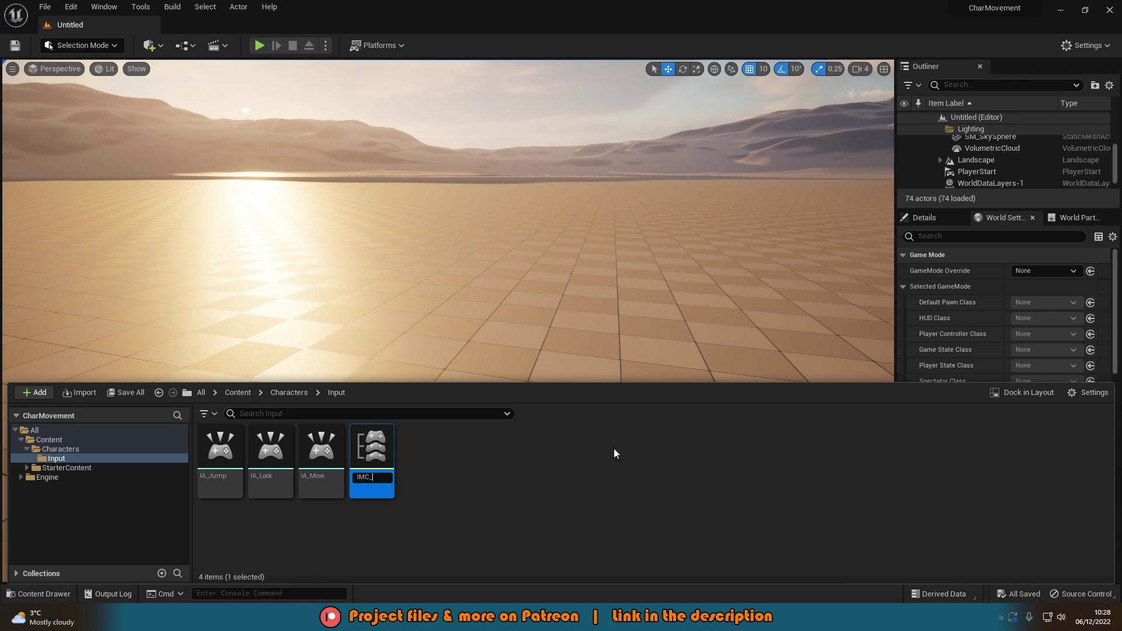
text(_MyGame)
key(Return)
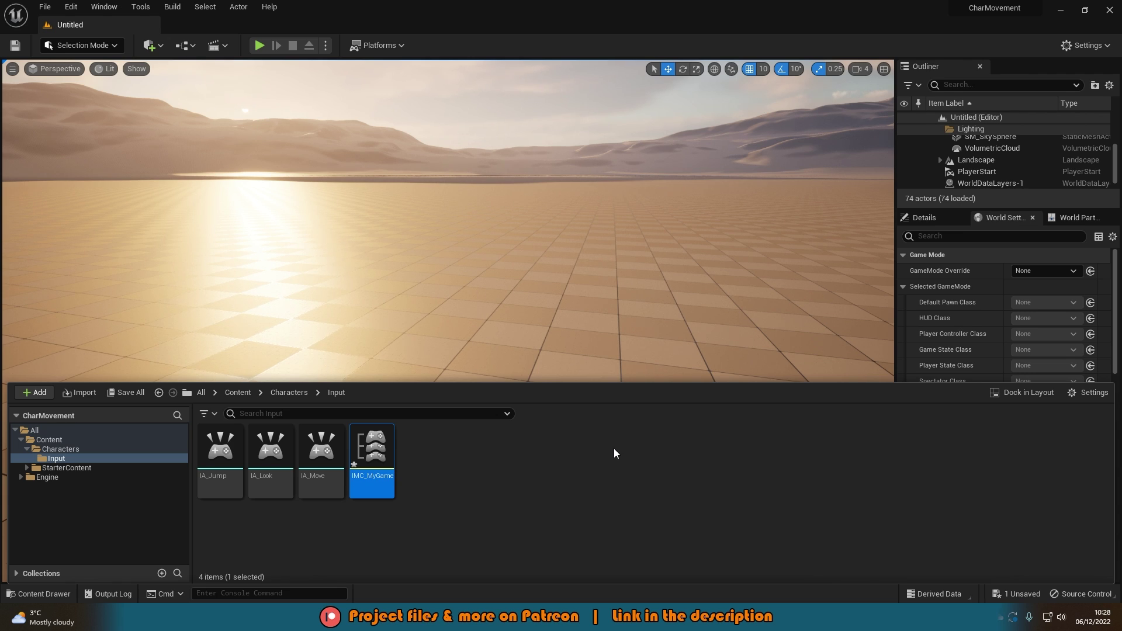
key(Return)
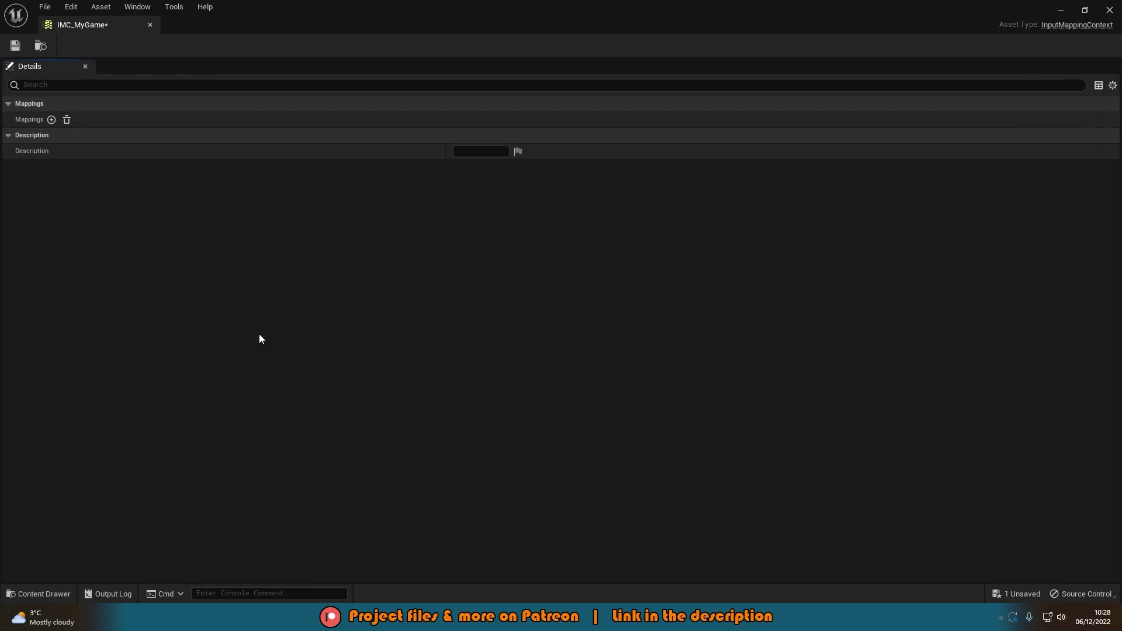
Step: Add a first mapping entry with action IA_Jump and key Space Bar
click(51, 120)
click(58, 135)
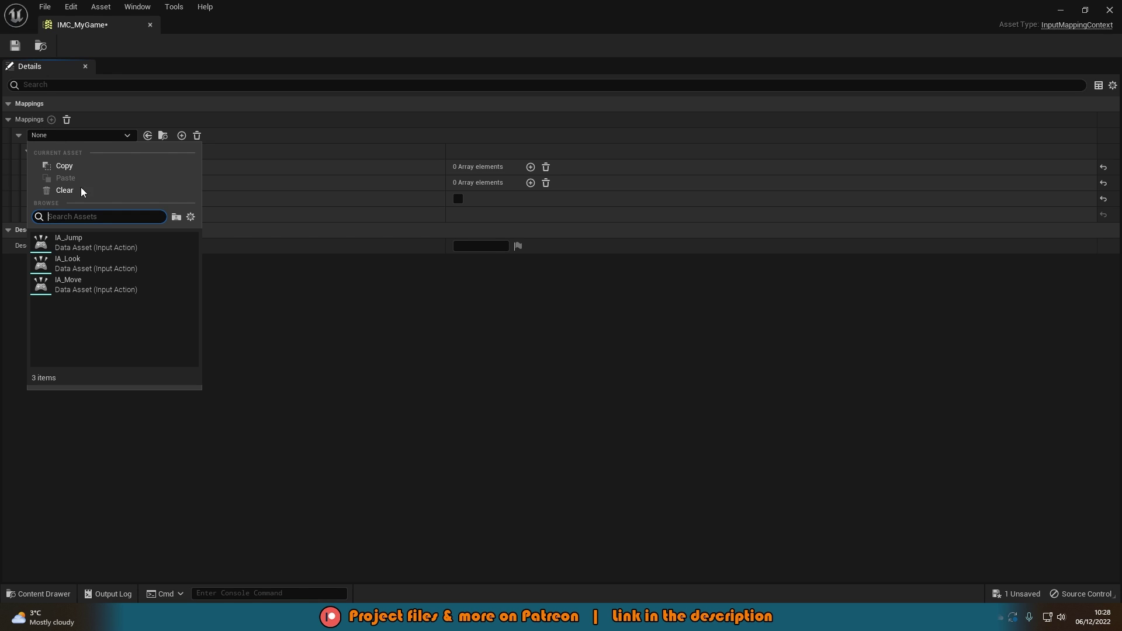
click(111, 243)
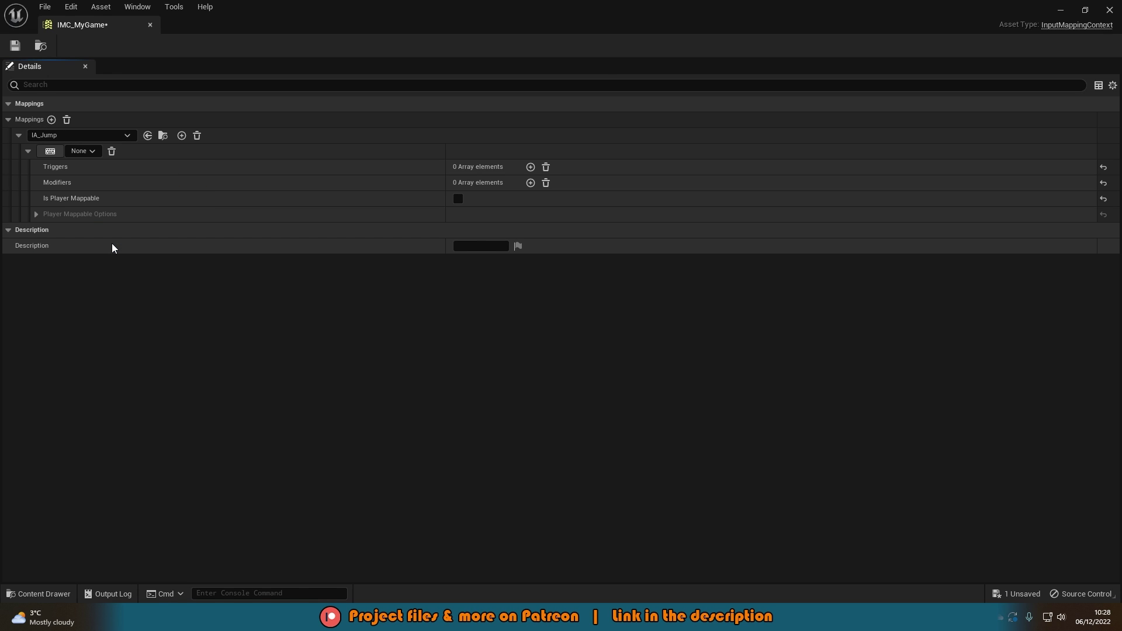
click(85, 151)
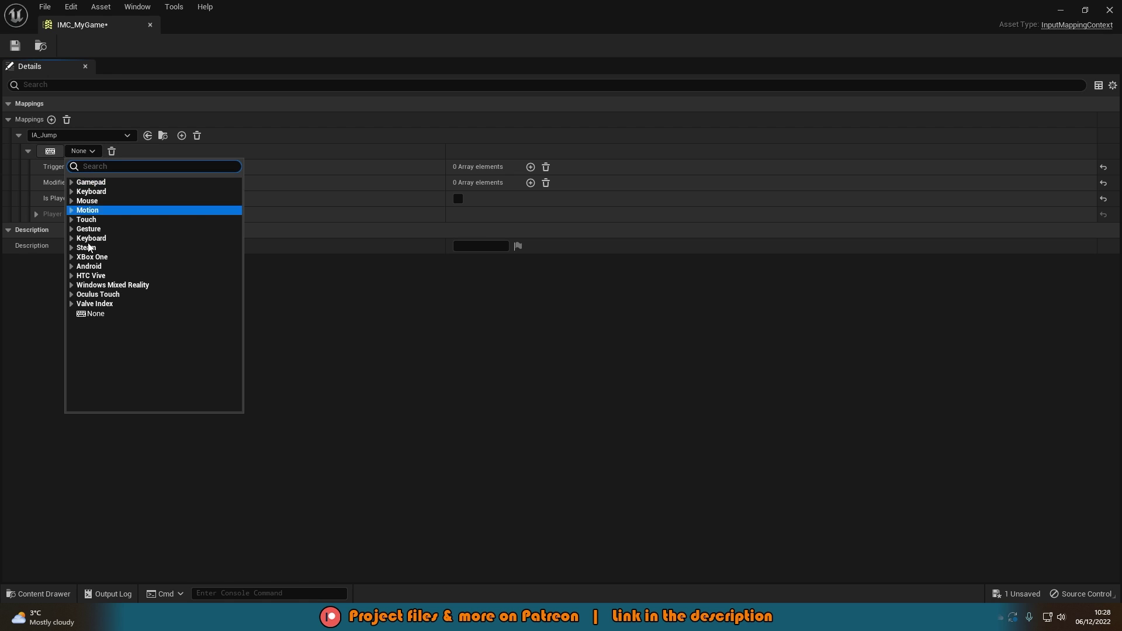
click(50, 153)
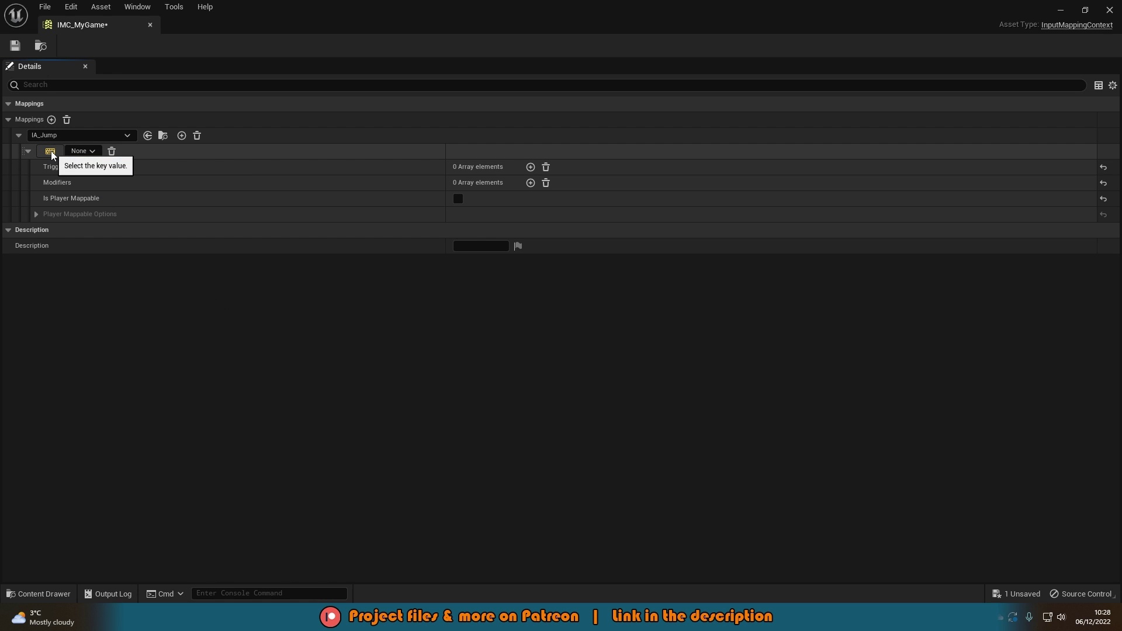
key(space)
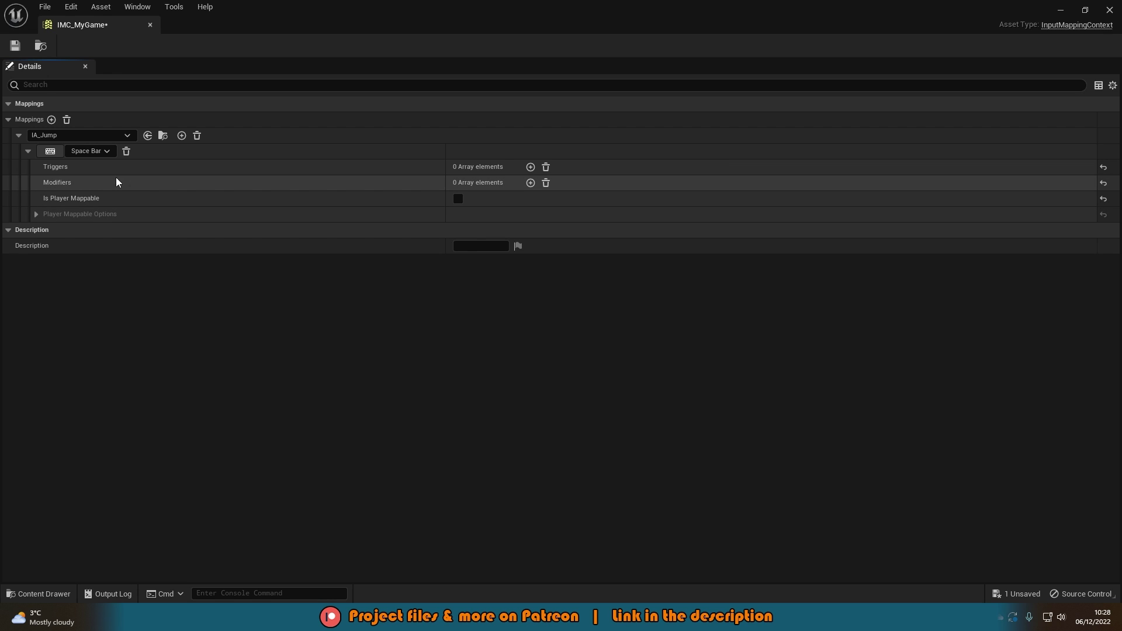
Step: Add a second mapping binding IA_Look to Mouse XY 2D-Axis, then add a third empty mapping
click(52, 120)
click(65, 167)
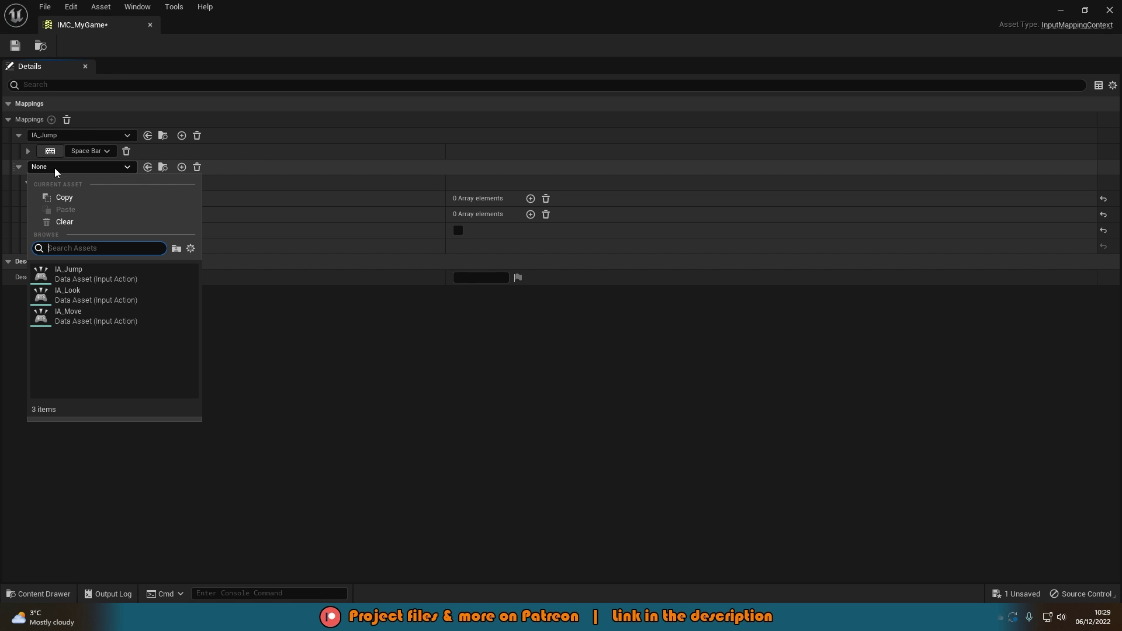
click(91, 294)
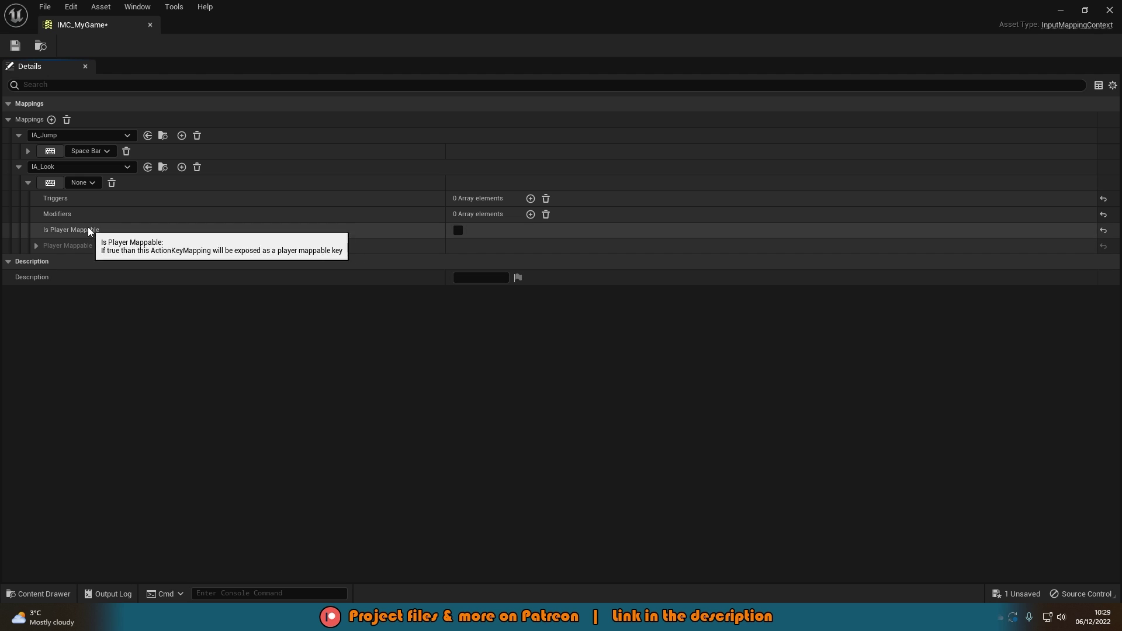
click(94, 185)
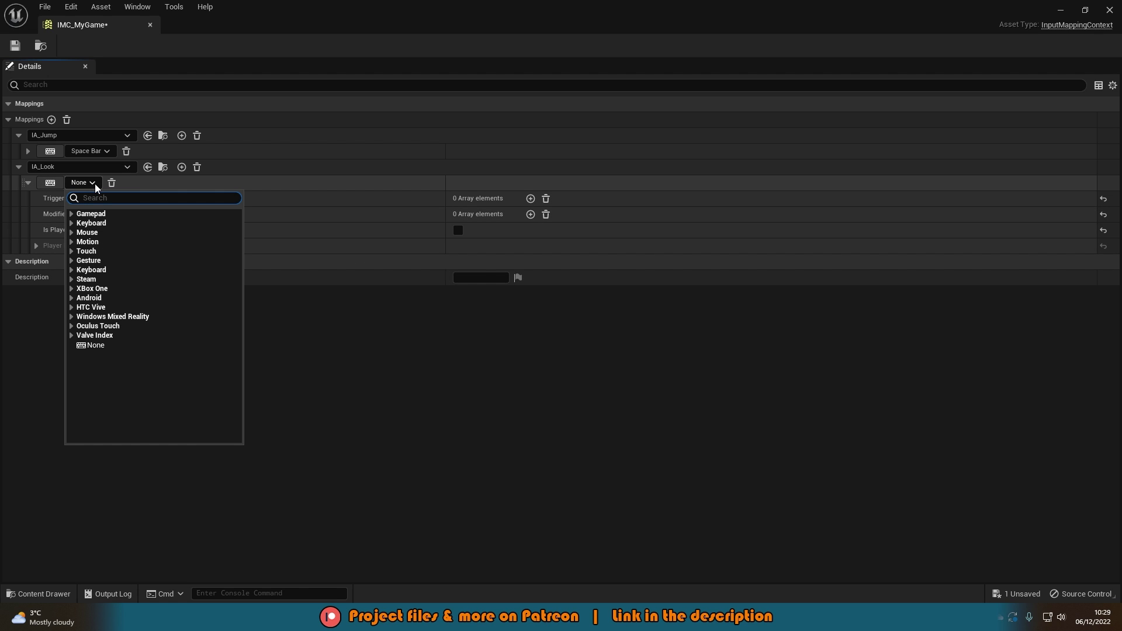
text(mouse)
text( x)
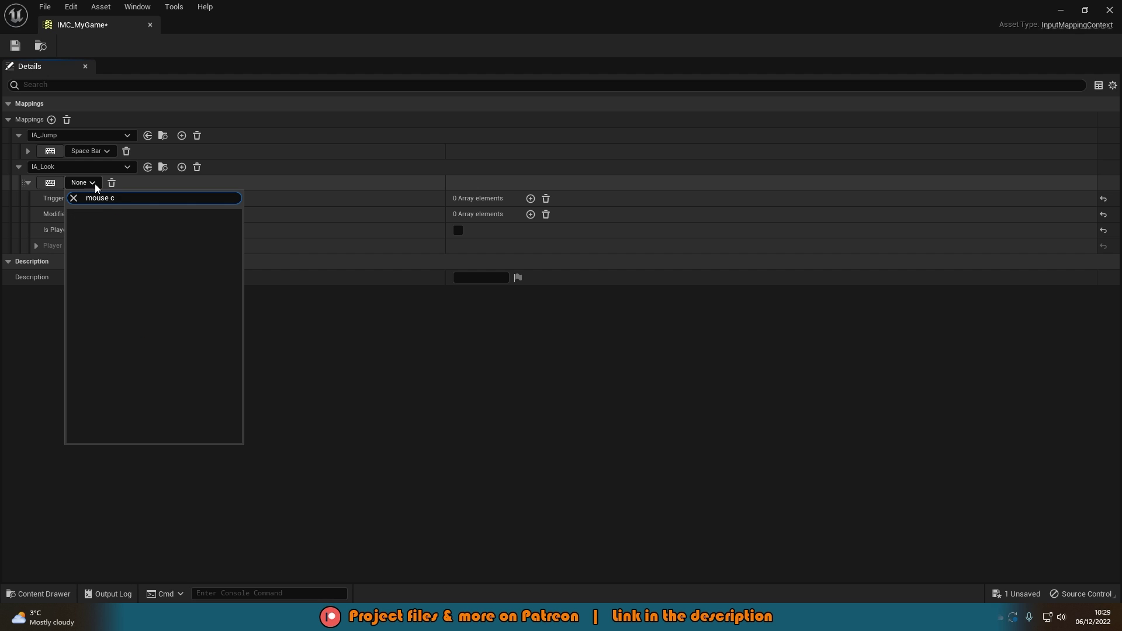
text(y)
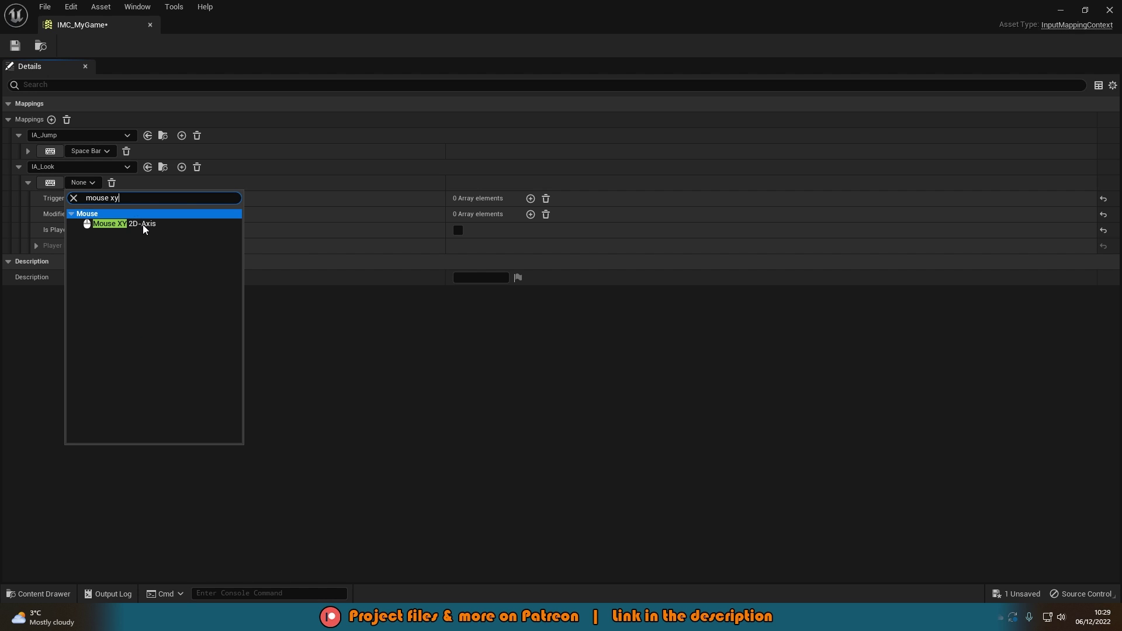
click(144, 226)
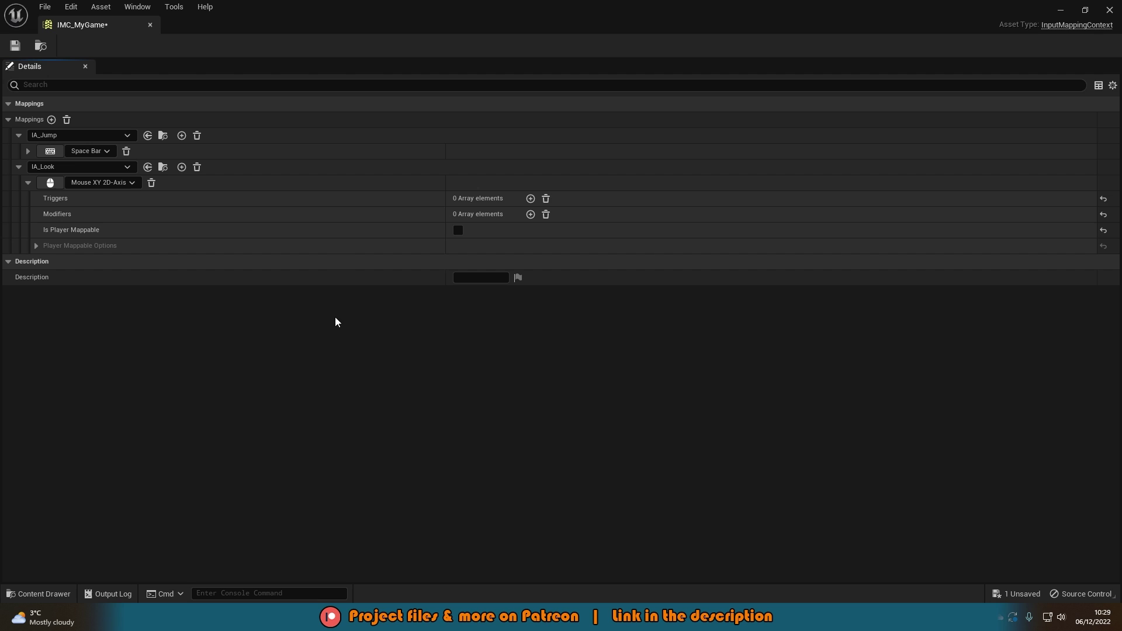
click(52, 119)
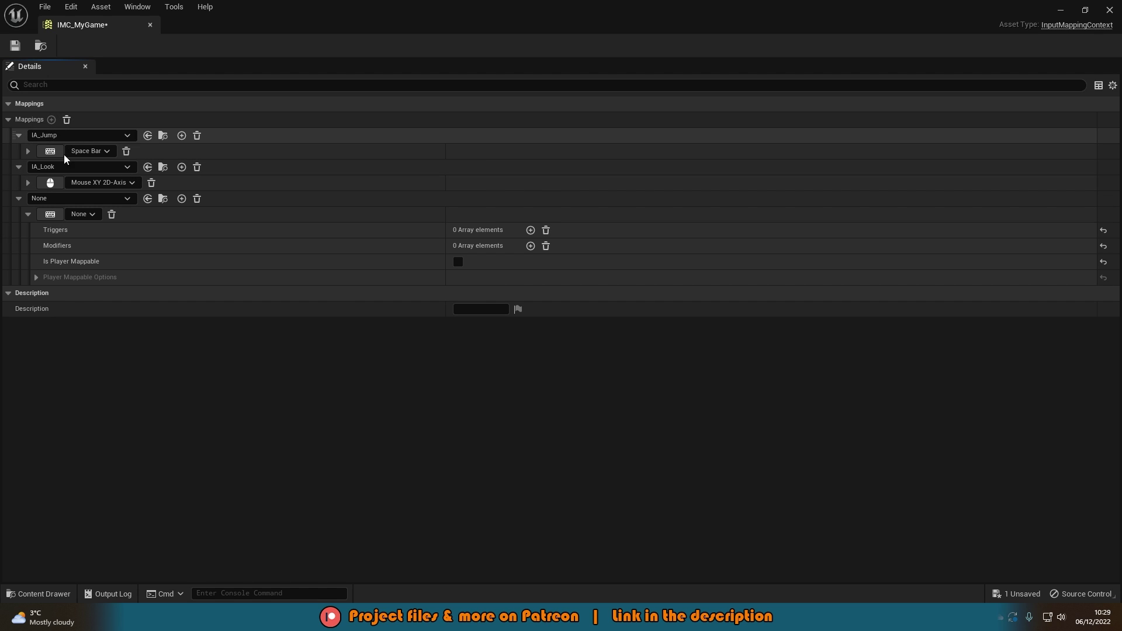
Step: Set the third mapping's action to IA_Move with W as its first key
click(66, 200)
click(82, 350)
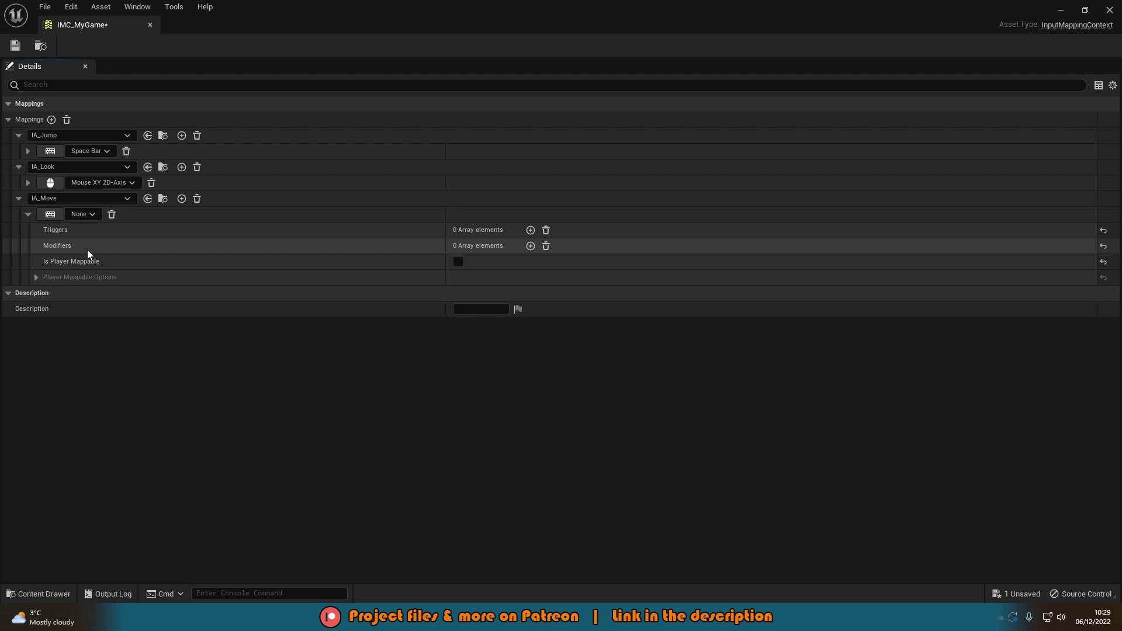
click(53, 215)
key(w)
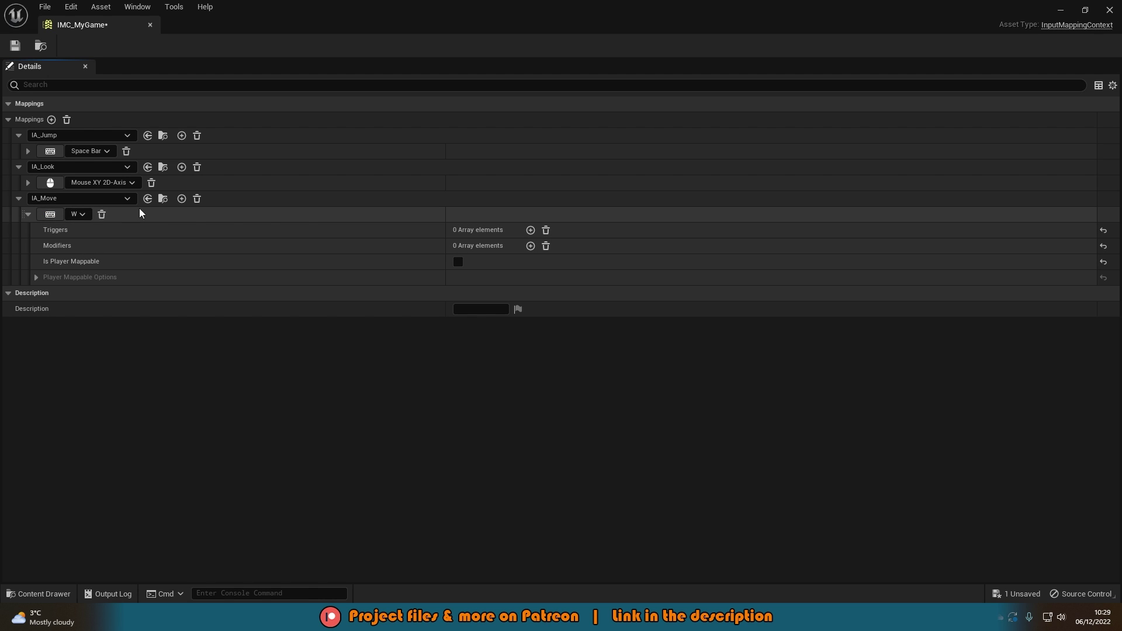
Step: Add three more IA_Move key bindings: A, S and D
click(181, 198)
click(50, 230)
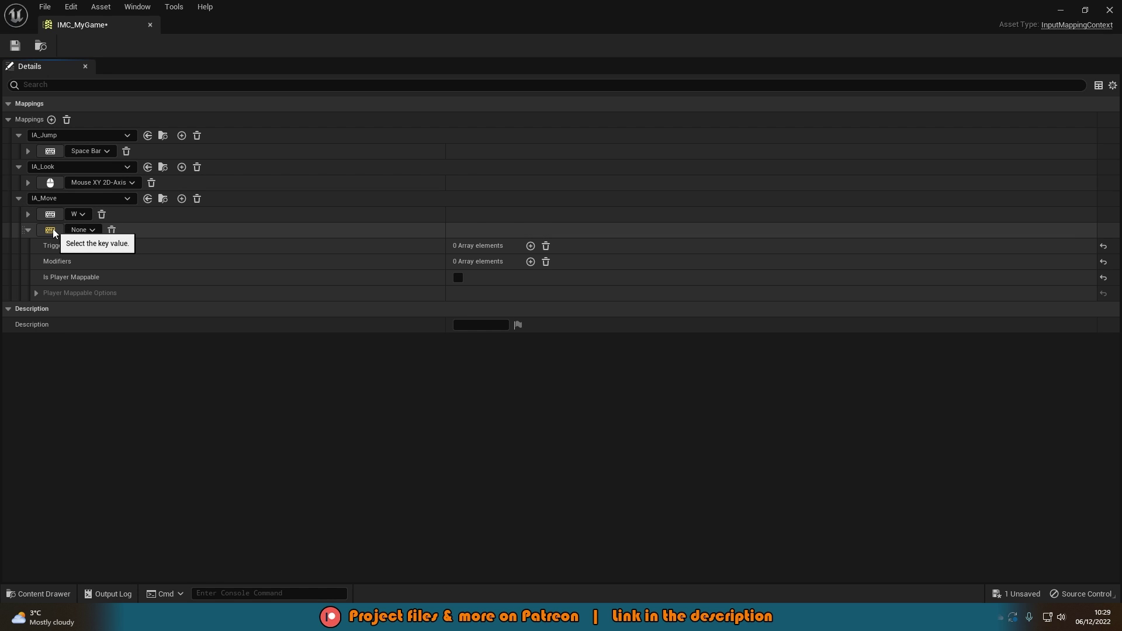
key(a)
click(182, 198)
click(50, 245)
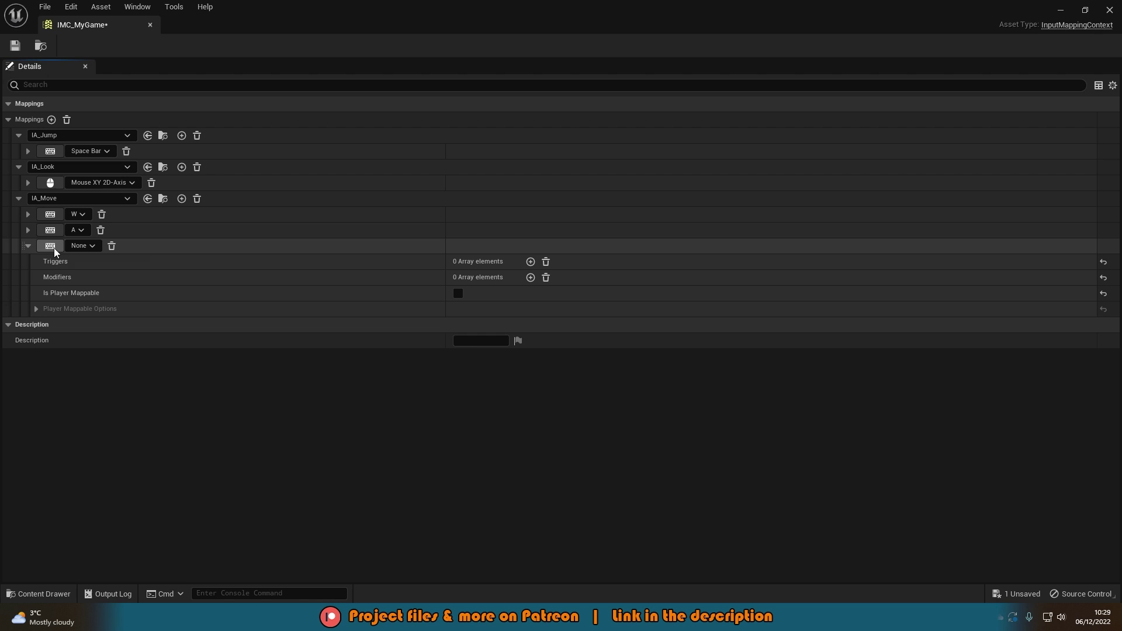
key(s)
click(182, 199)
click(50, 261)
key(d)
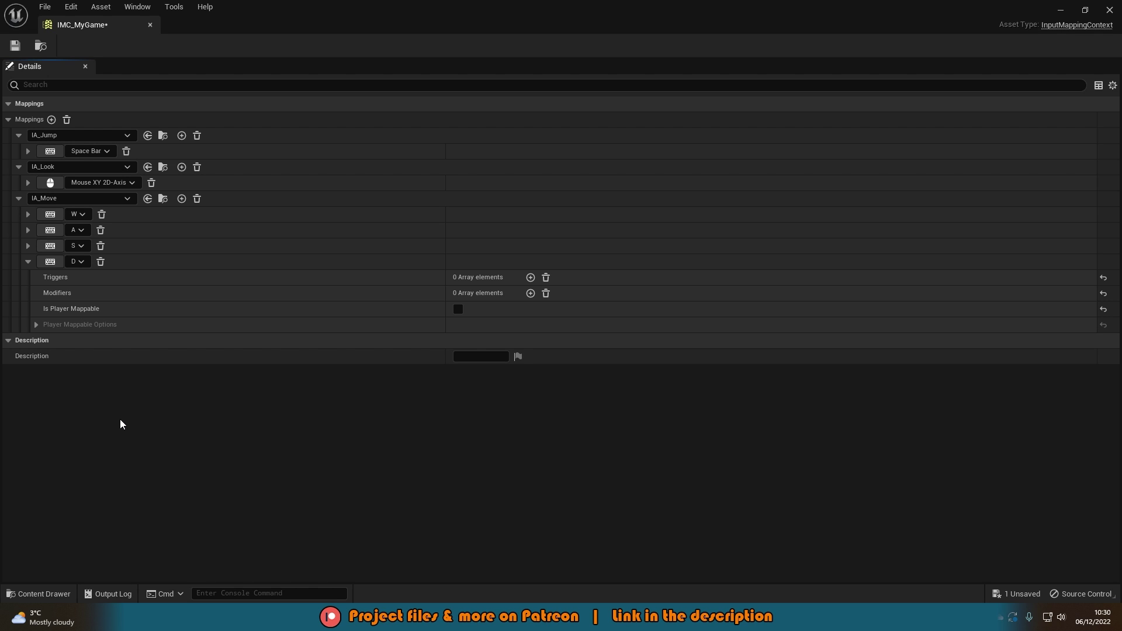
Step: Add a Swizzle Input Axis Values modifier to IA_Move's W binding, keeping Order at YXZ
click(28, 215)
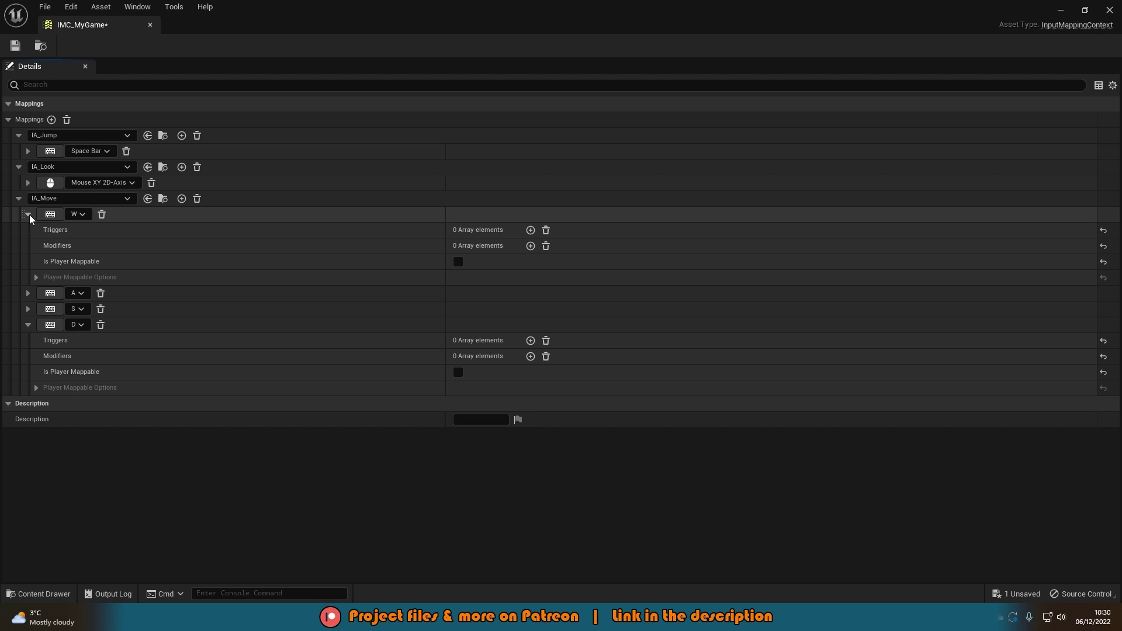
click(531, 246)
click(506, 264)
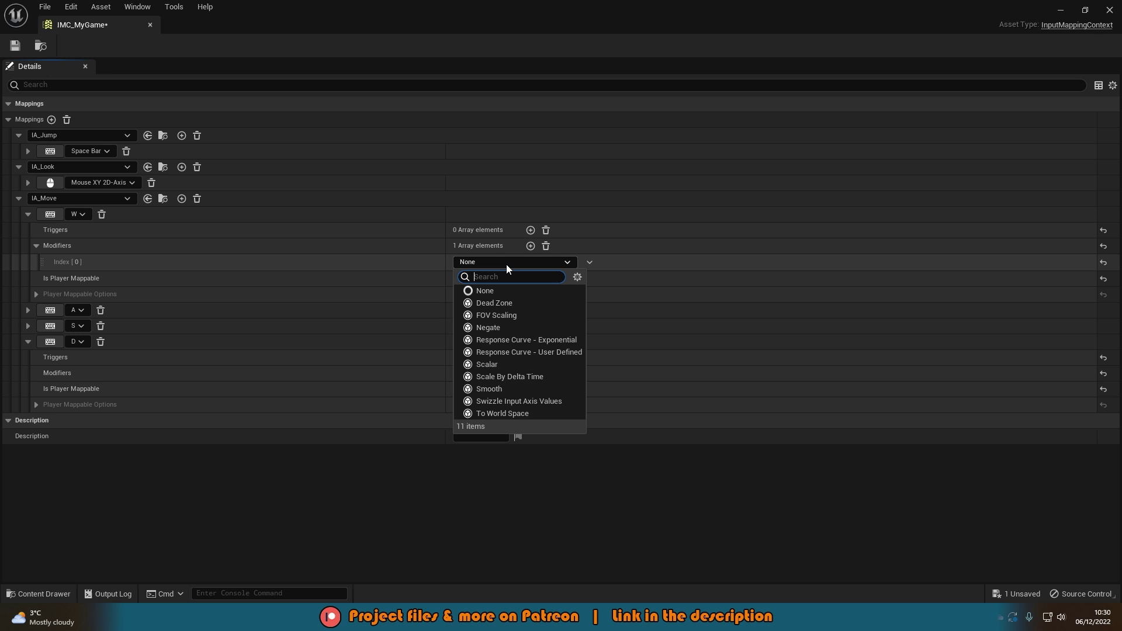
text(swi)
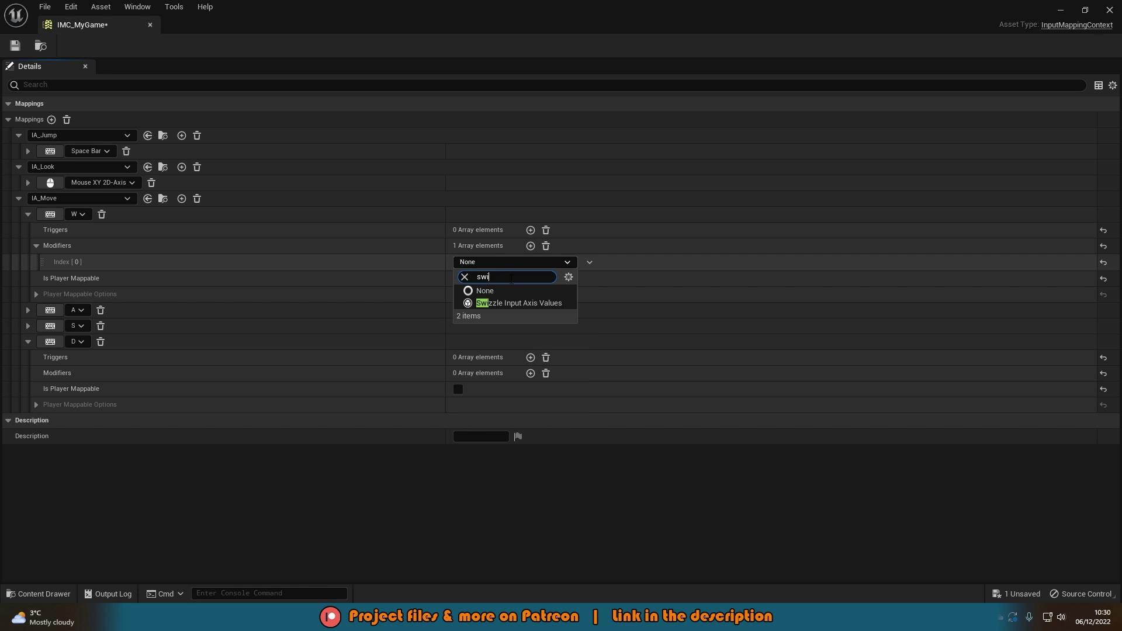
click(525, 304)
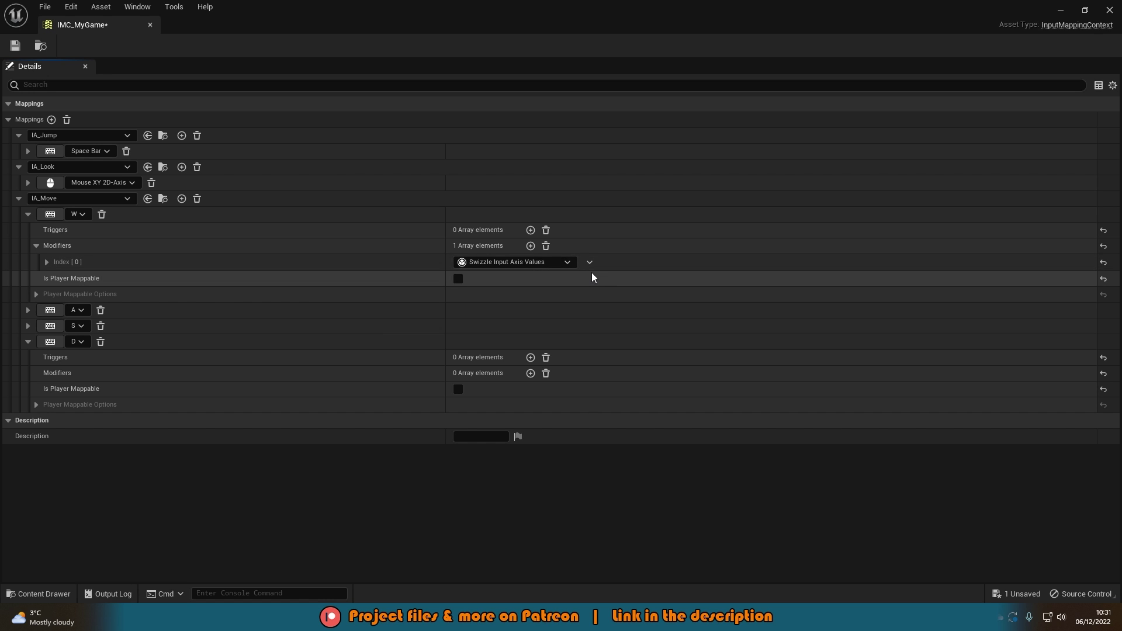
click(47, 263)
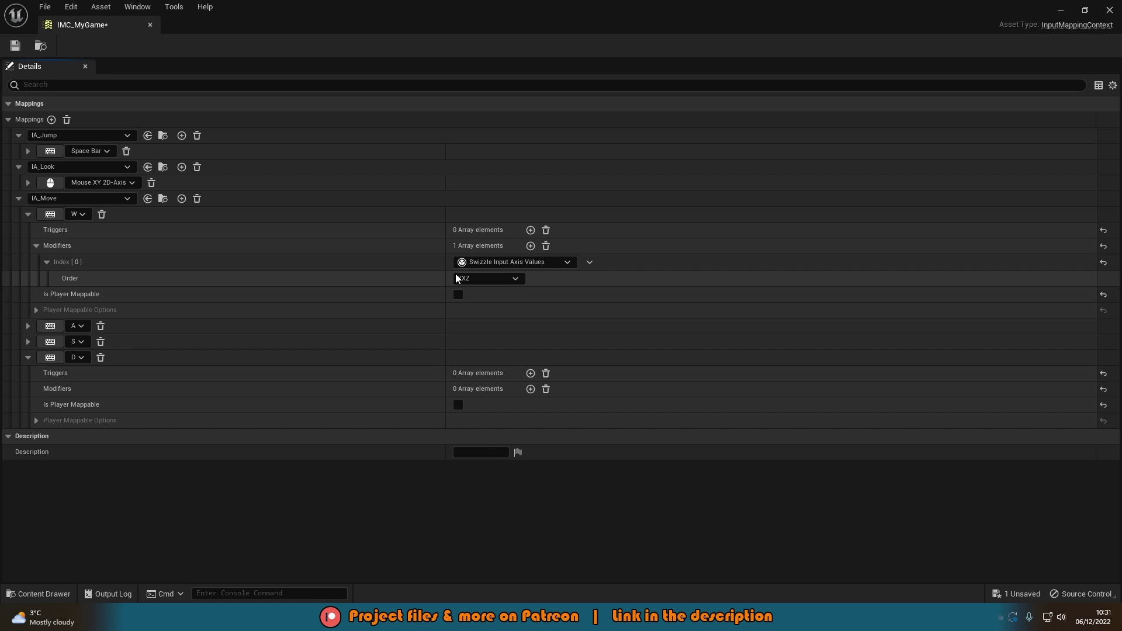
click(481, 280)
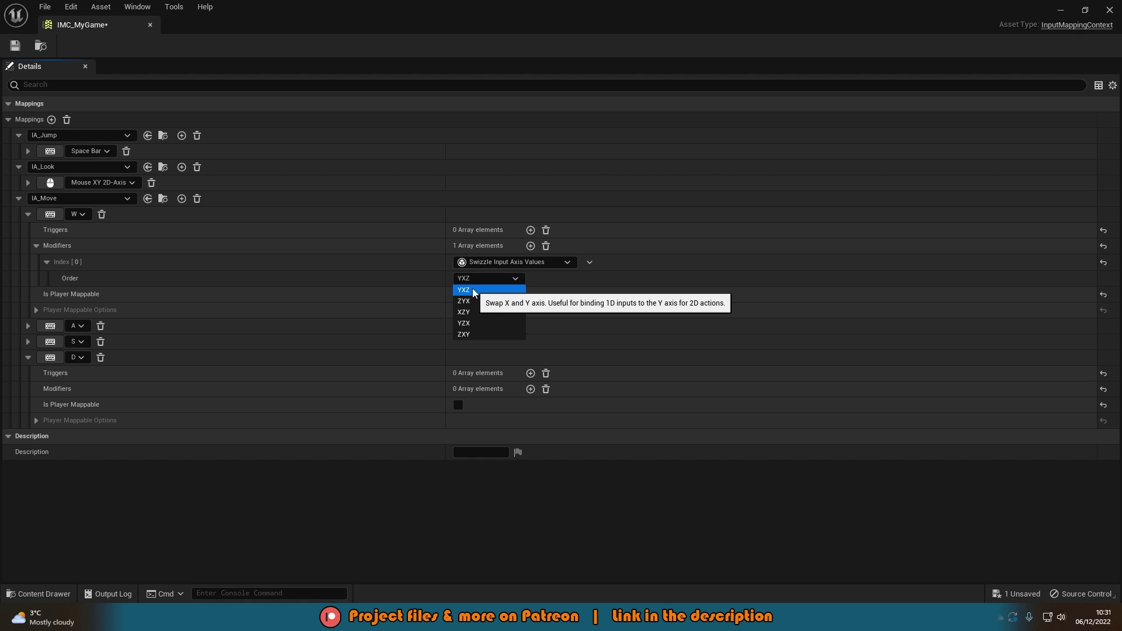
click(255, 269)
click(28, 214)
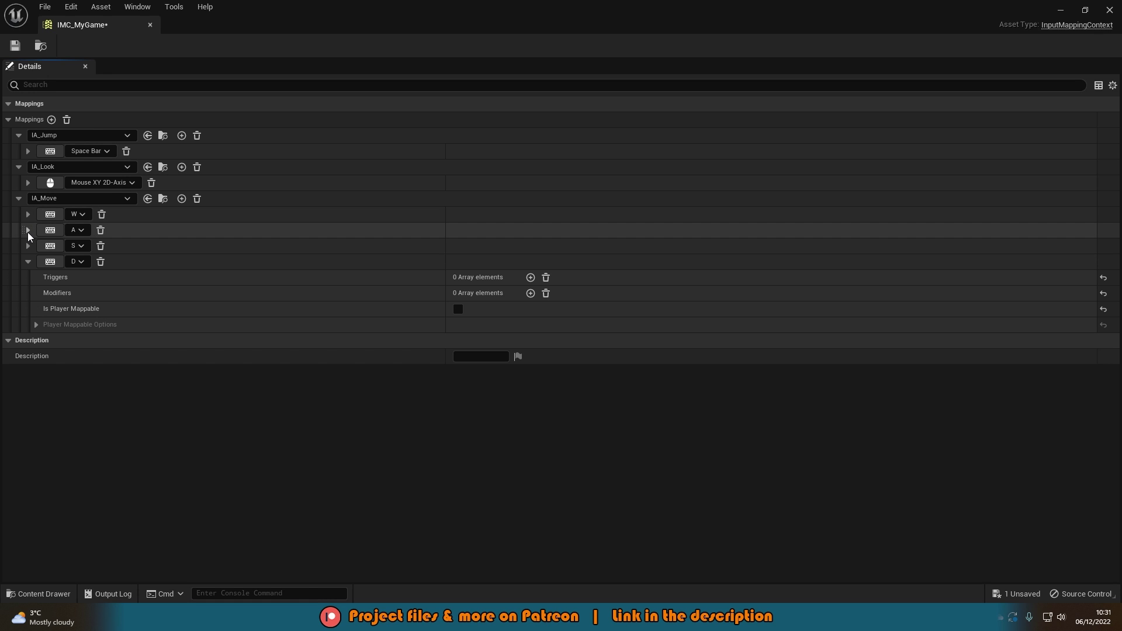
Step: Add a Negate modifier with X, Y and Z all checked to the A key binding
click(28, 230)
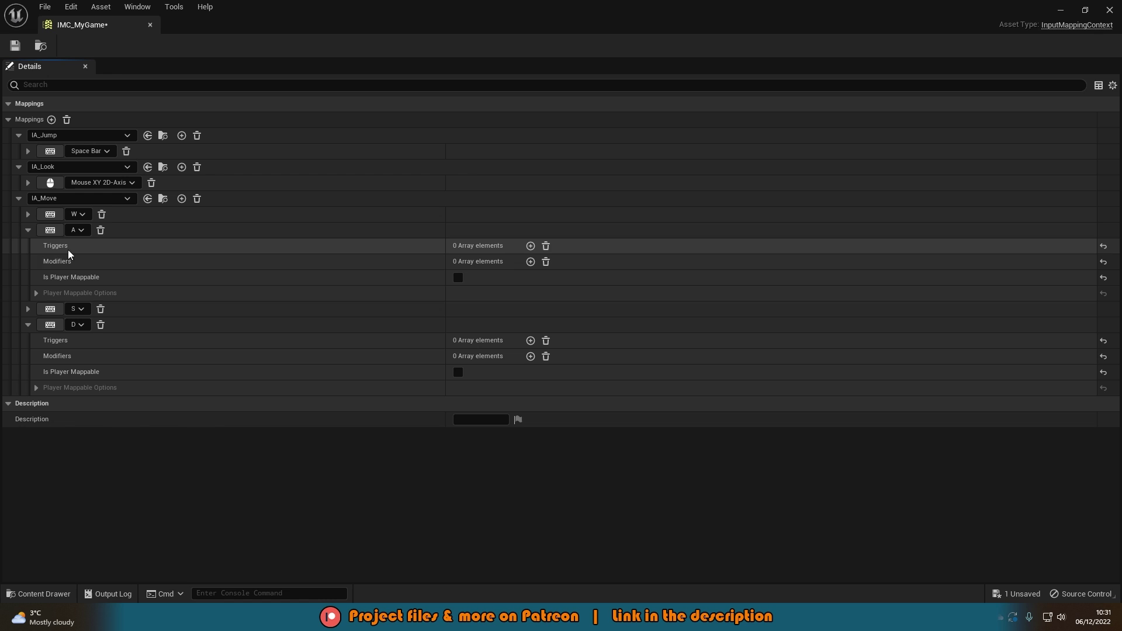
click(530, 261)
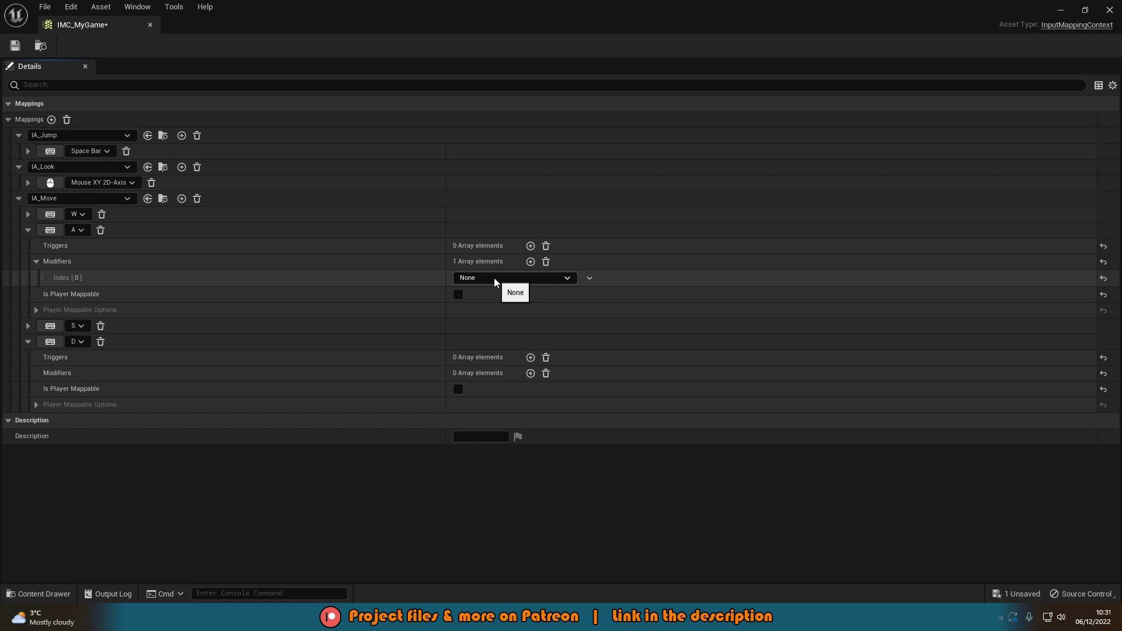
click(493, 278)
text(neg)
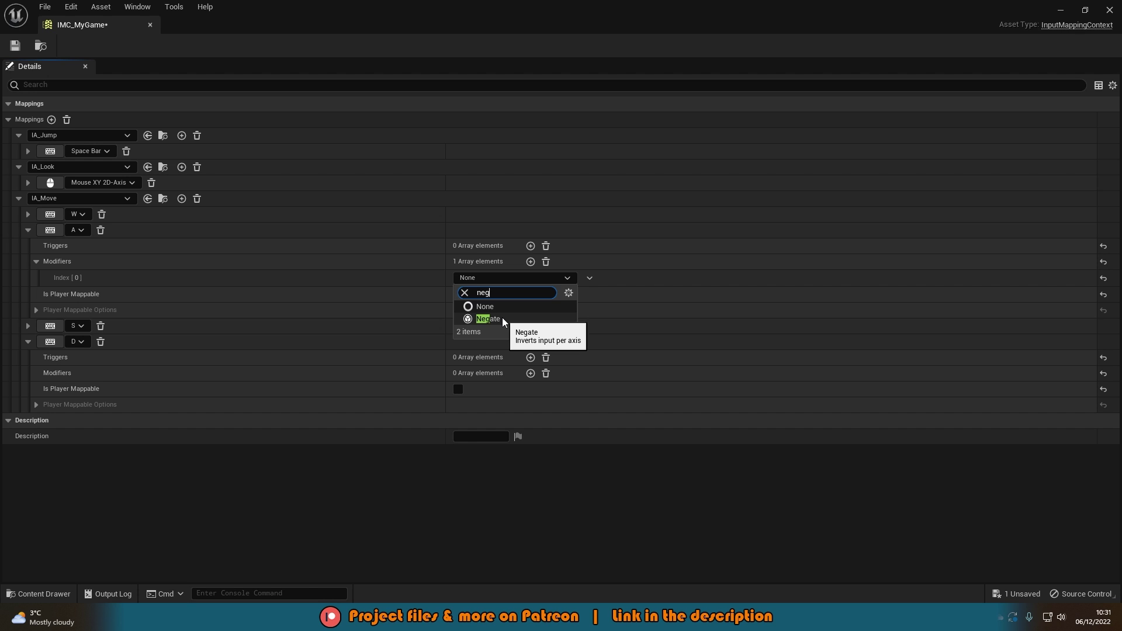
click(502, 319)
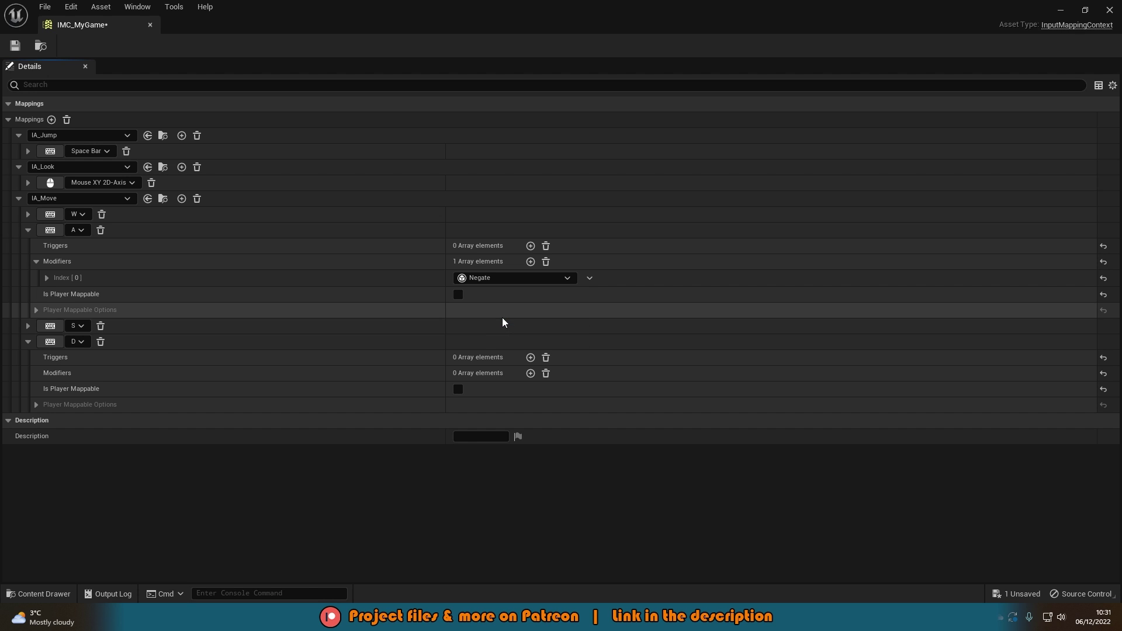
click(45, 278)
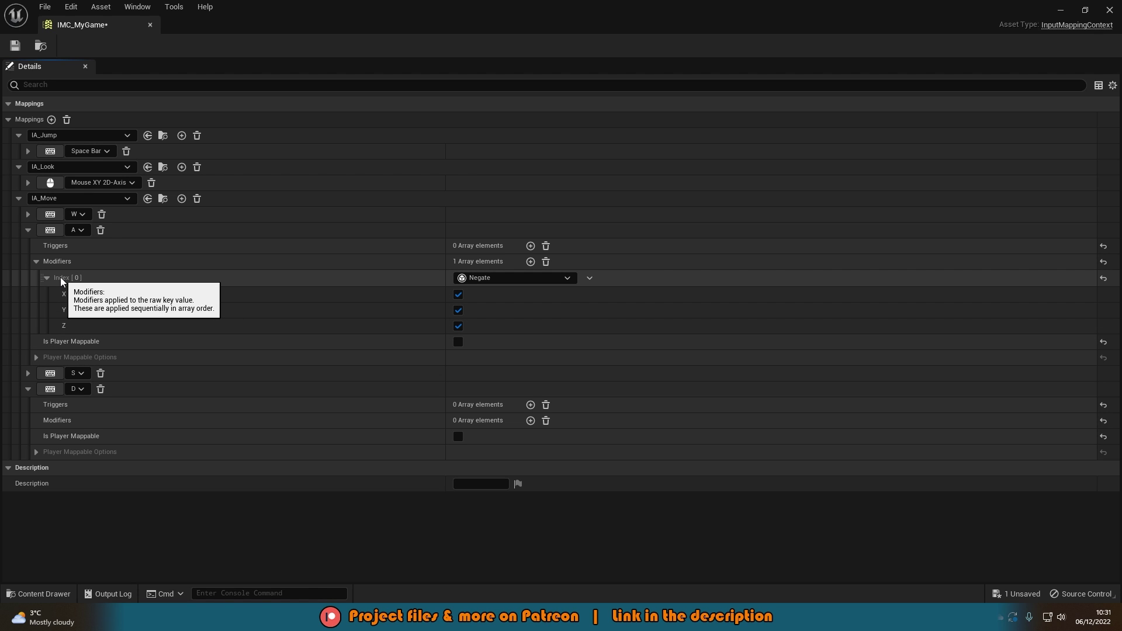
click(36, 261)
click(28, 229)
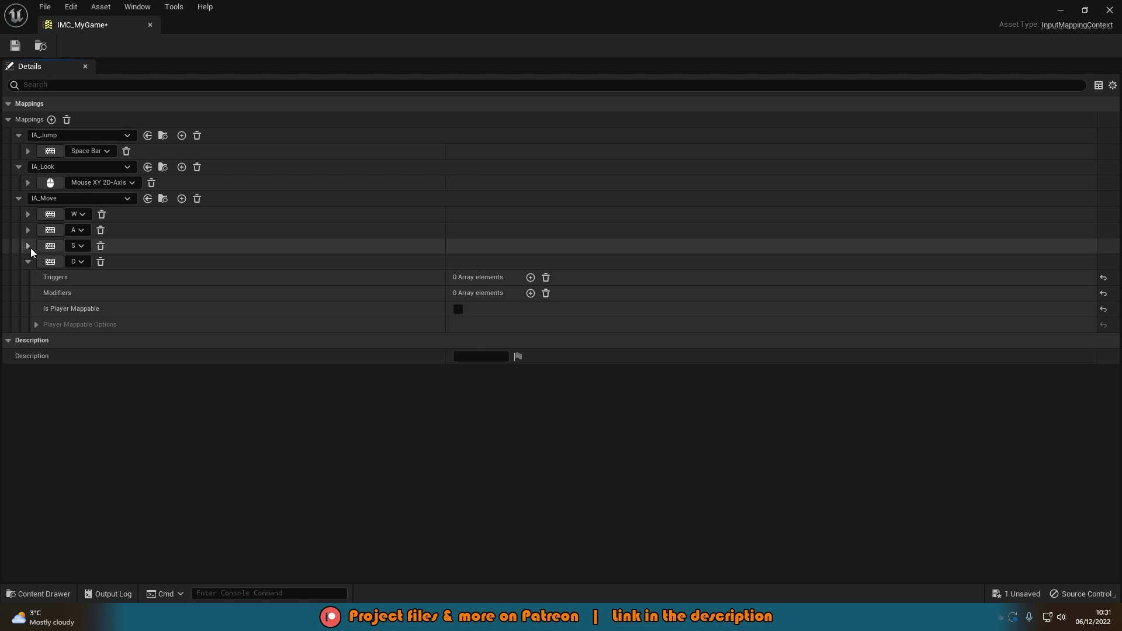
Step: Add a Swizzle Input Axis Values modifier to the S key mapping
click(28, 246)
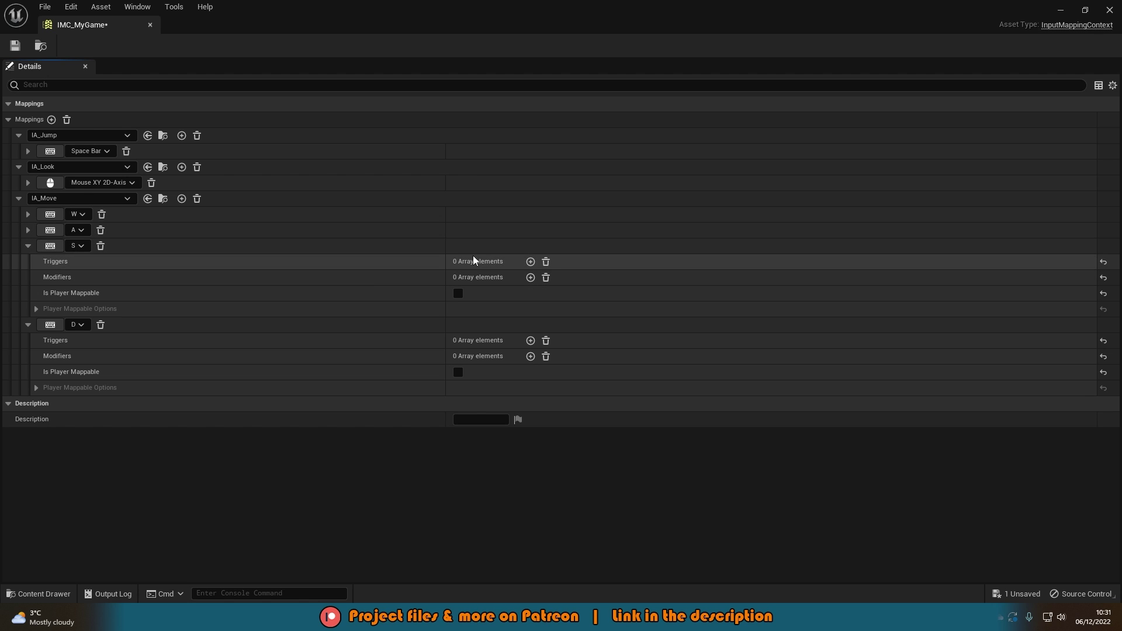
click(530, 278)
click(513, 294)
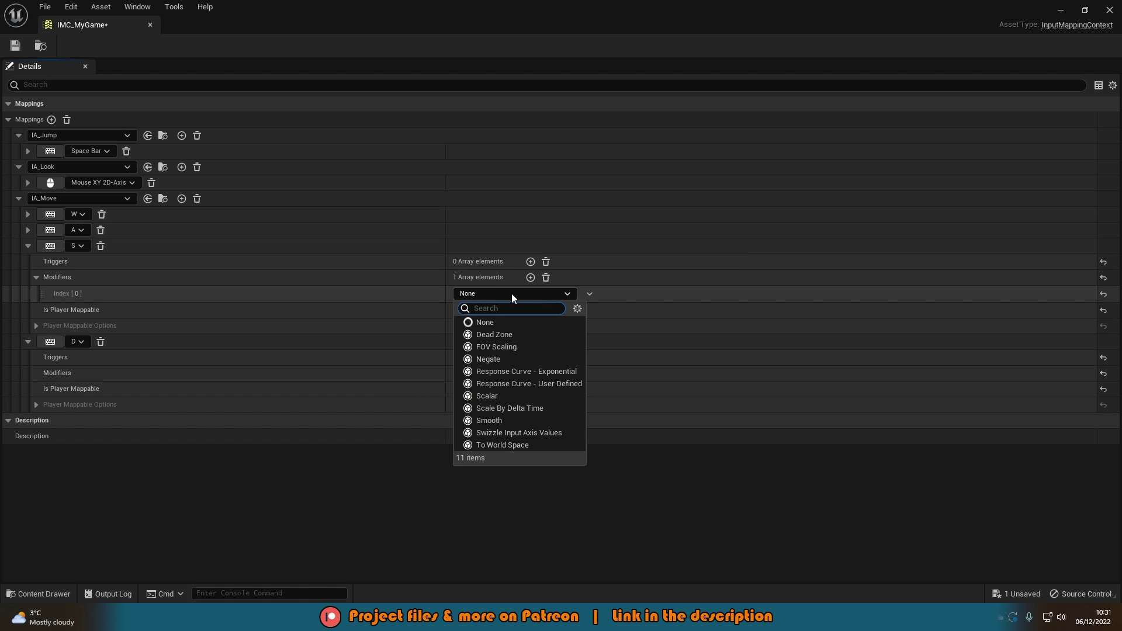
text(swi)
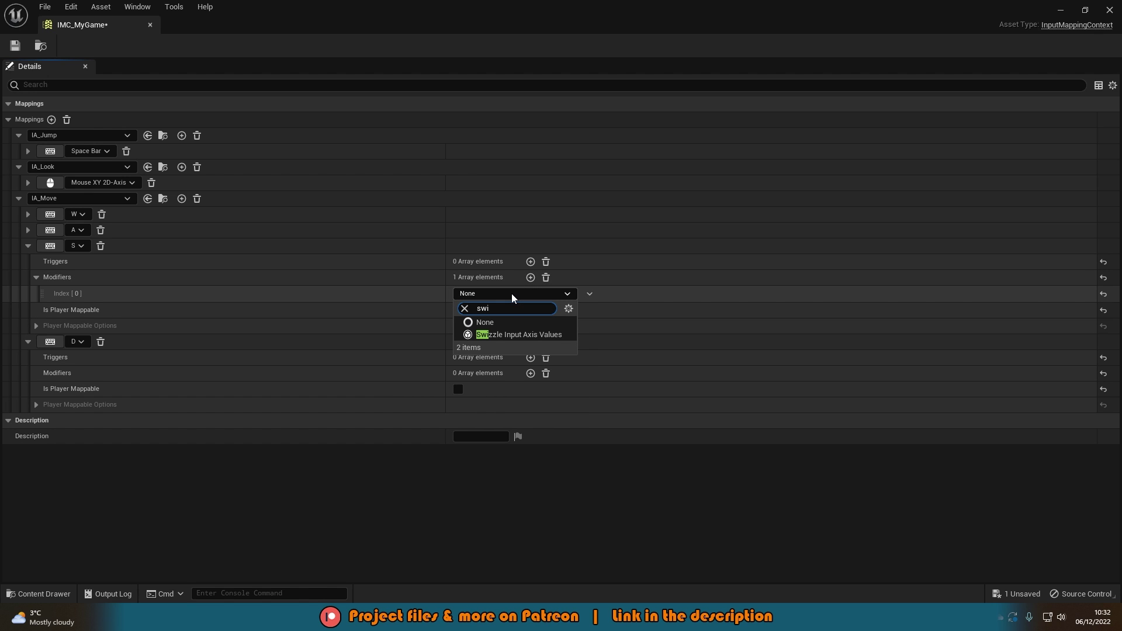
click(524, 337)
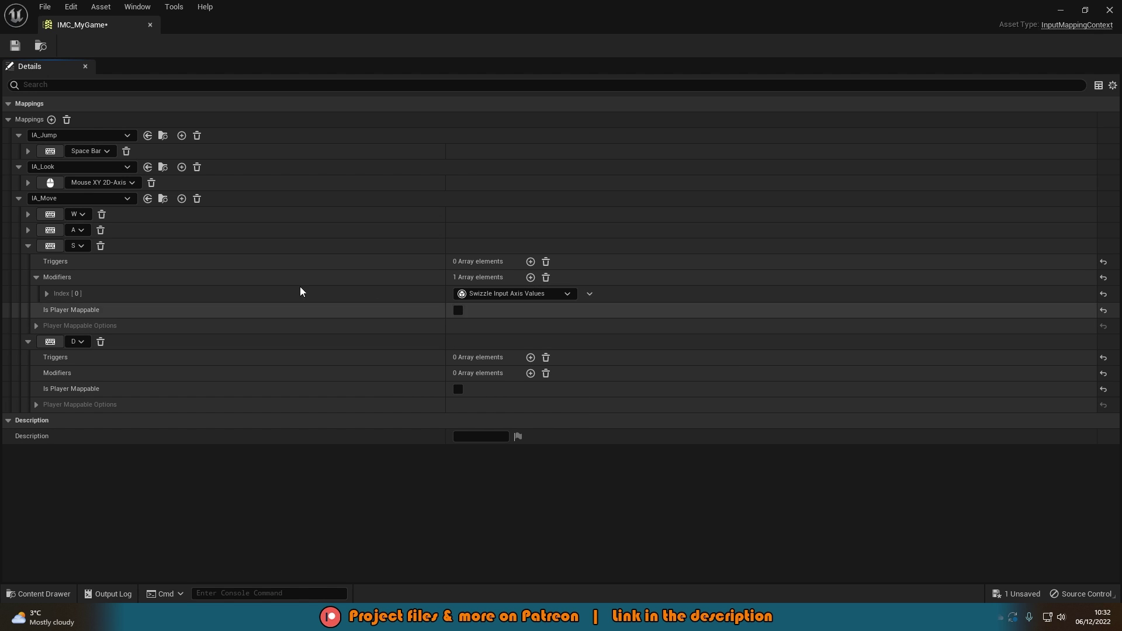
click(46, 293)
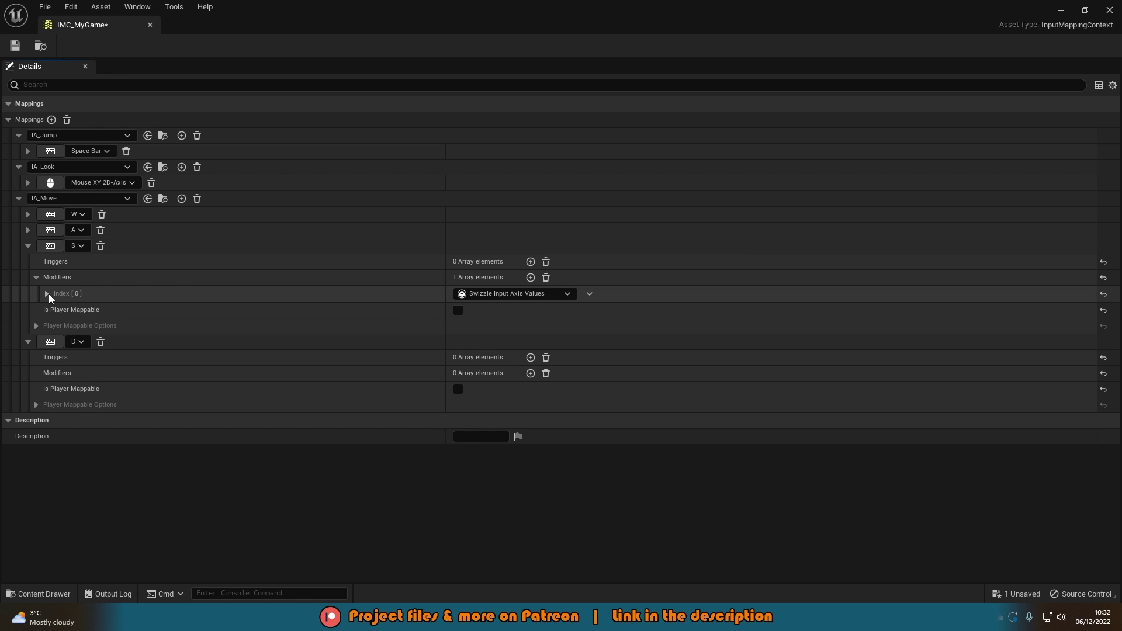
Step: Add a second modifier, Negate, after the swizzle on the S key
click(529, 277)
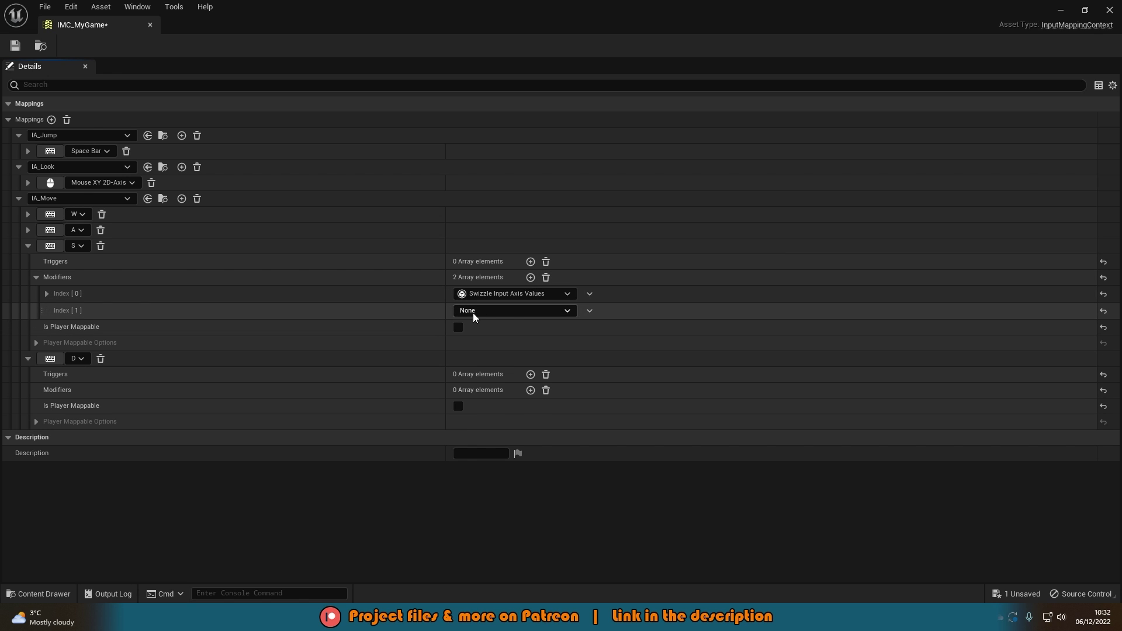
click(472, 314)
text(neg)
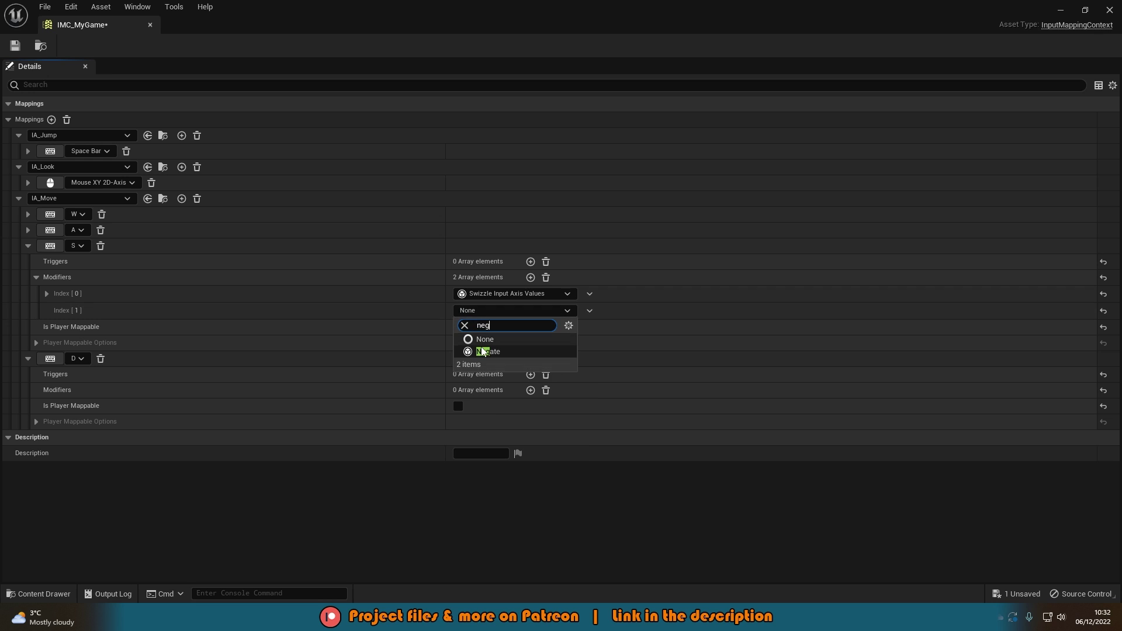
key(Return)
click(47, 310)
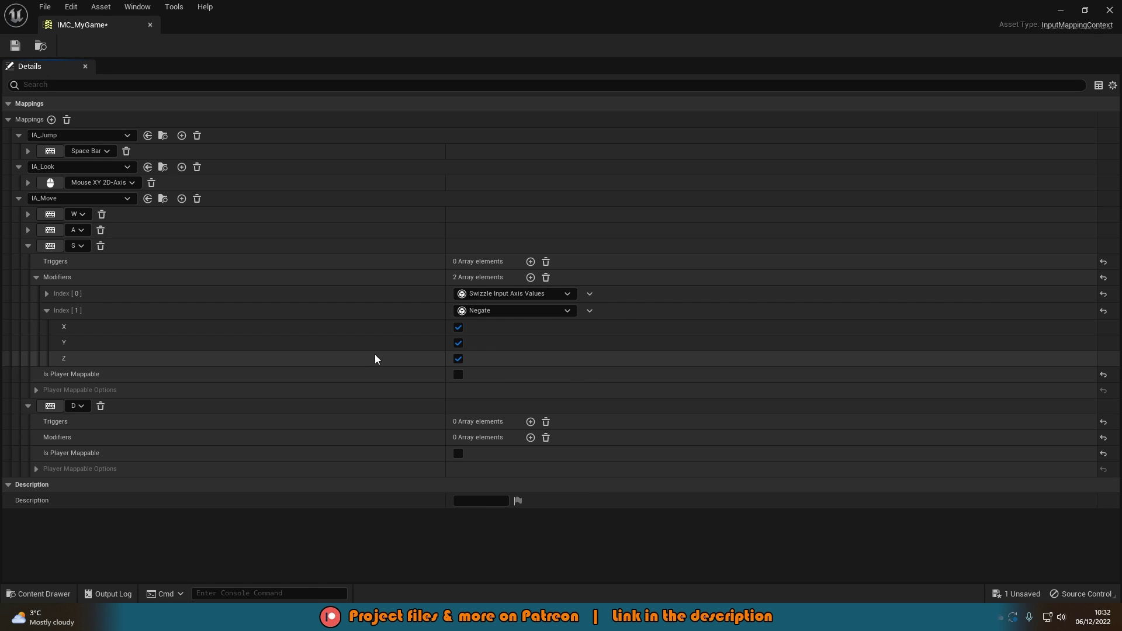
click(46, 310)
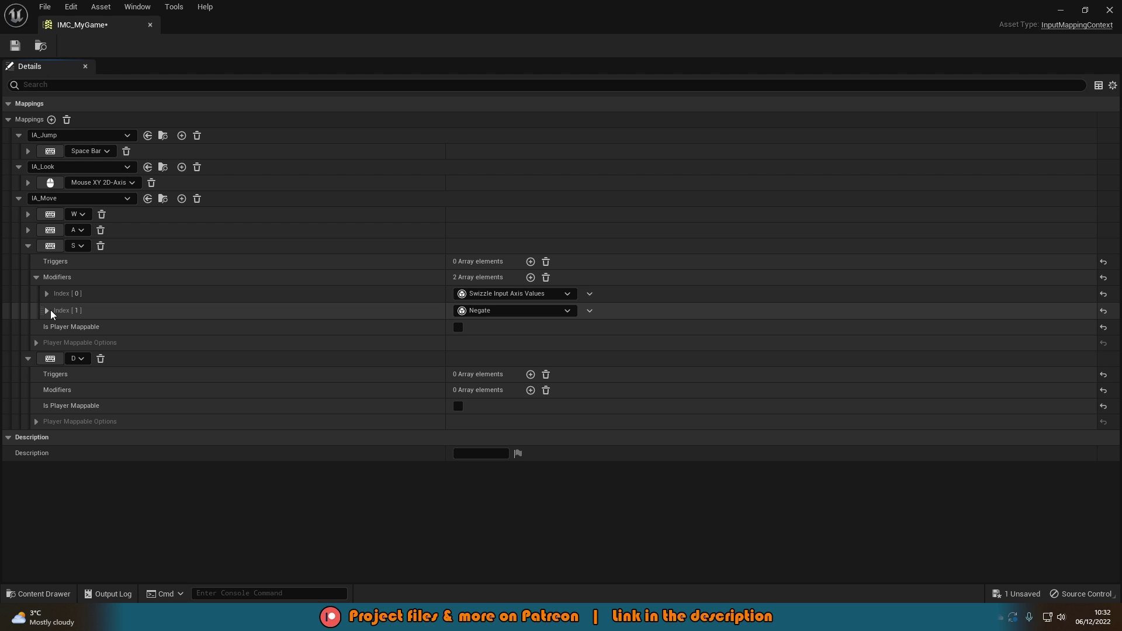
click(28, 245)
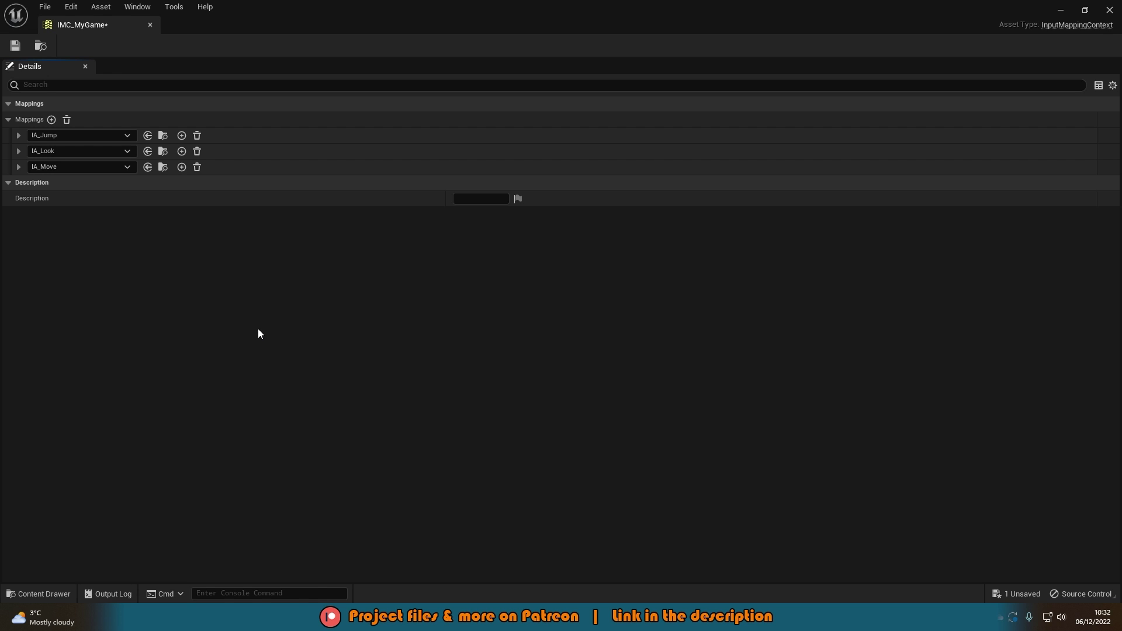
Step: Save IMC_MyGame with Ctrl+S
key(ctrl+s)
Step: Close the IMC_MyGame editor and go to the Characters folder in the Content Browser
click(1113, 11)
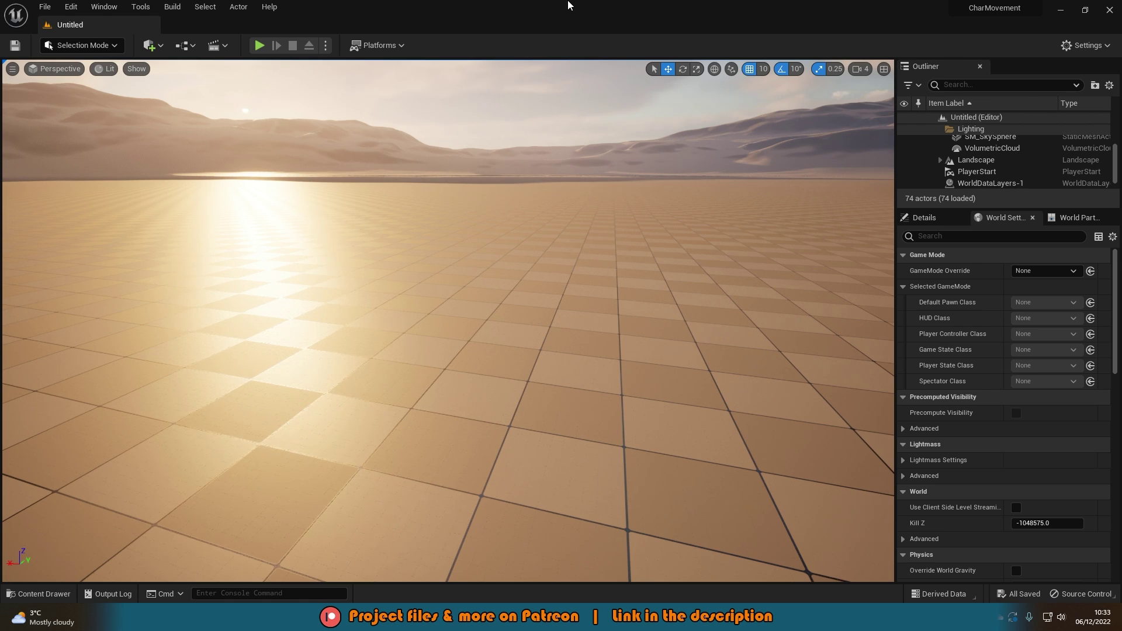
key(ctrl+space)
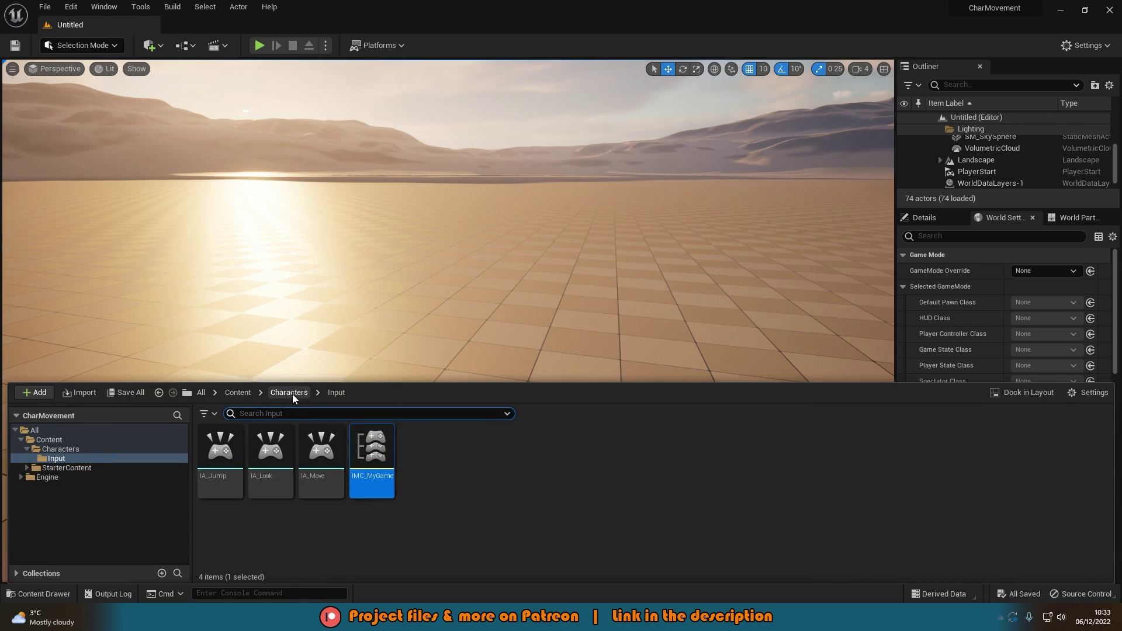
click(289, 392)
Step: Create a Character-based Blueprint class there named PlayerBP
right_click(313, 476)
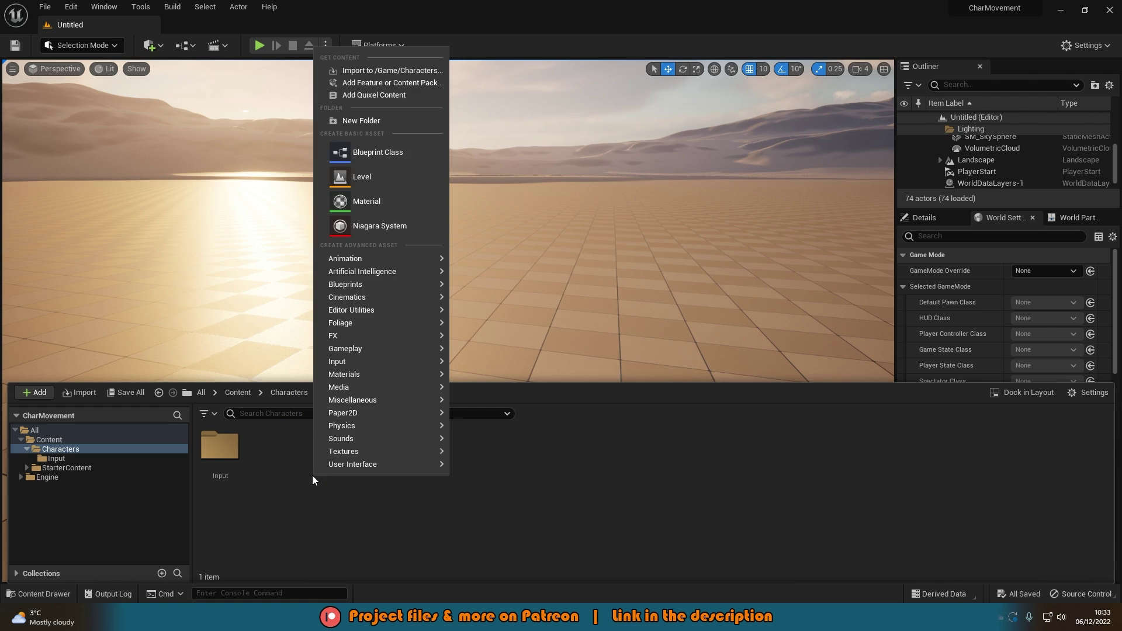
click(387, 150)
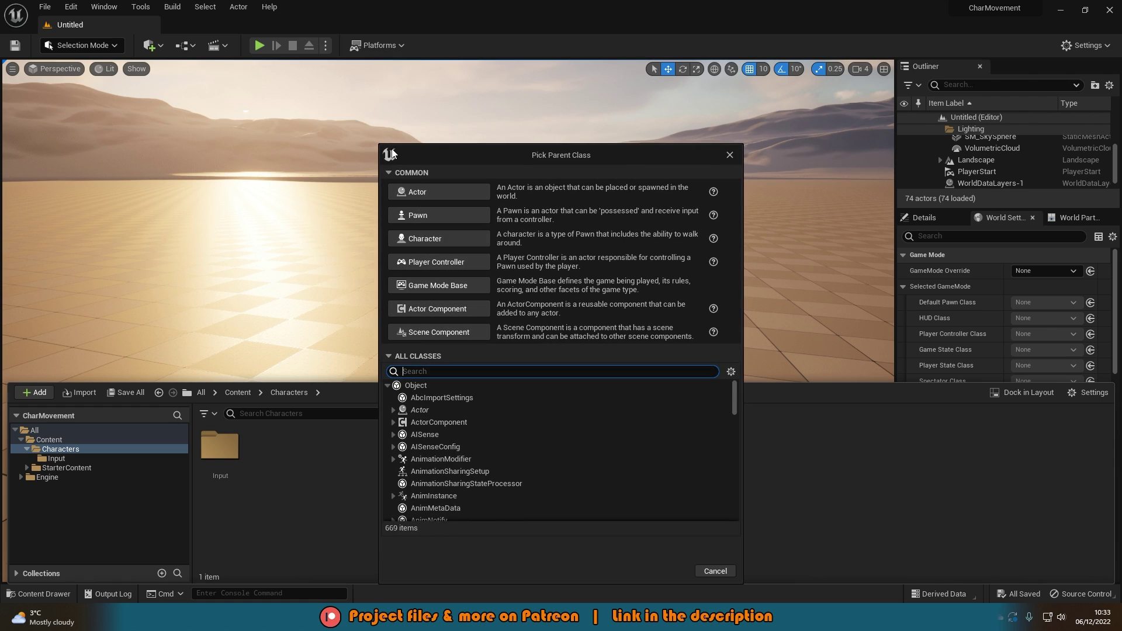
click(438, 238)
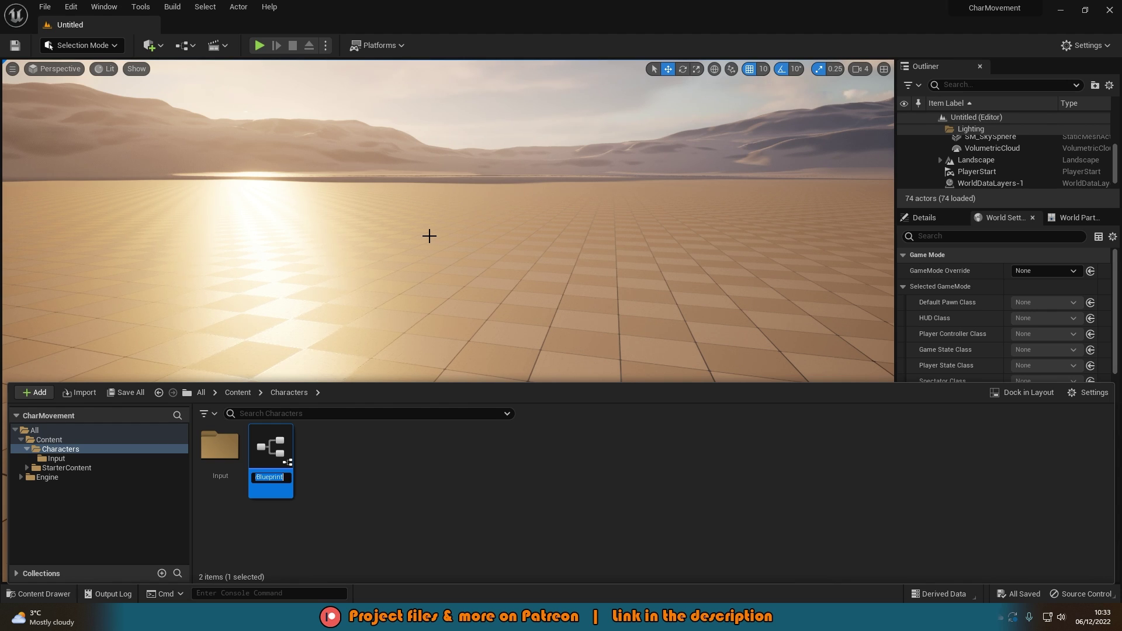
text(PlayerBP)
key(Return)
key(Return)
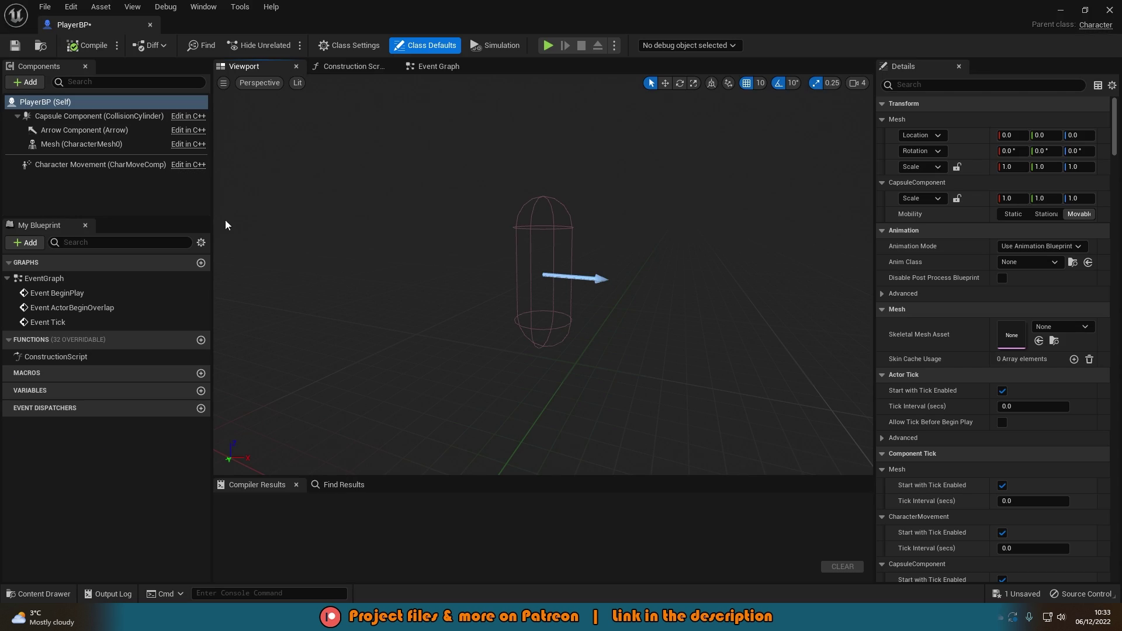
Step: Set PlayerBP's Mesh component to the TutorialTPP skeletal mesh
click(120, 142)
click(1046, 393)
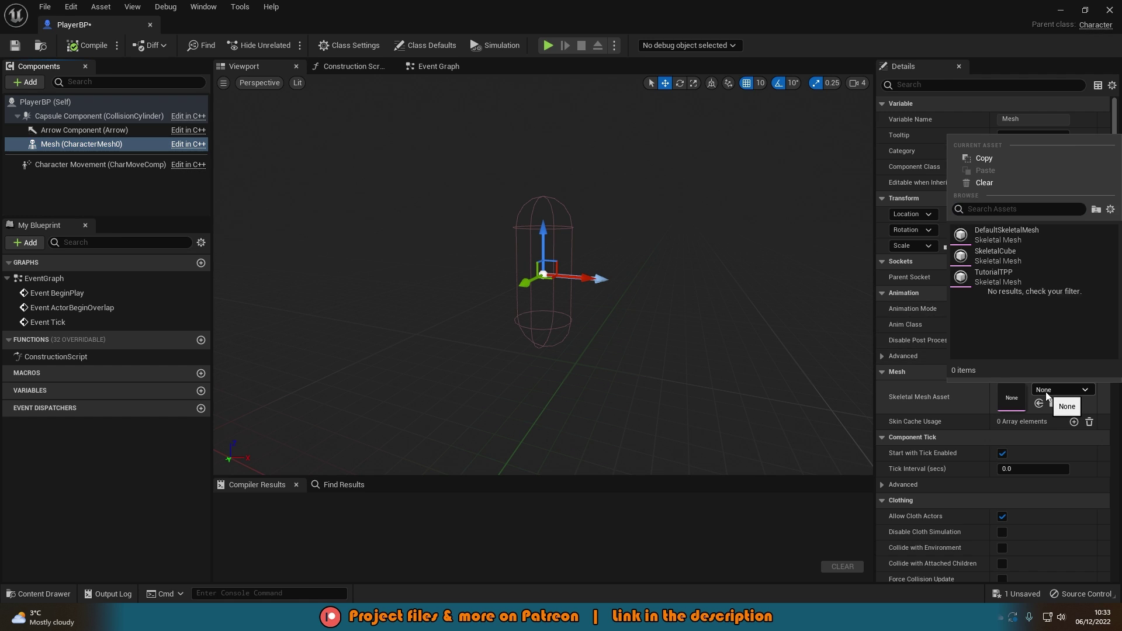
click(1017, 275)
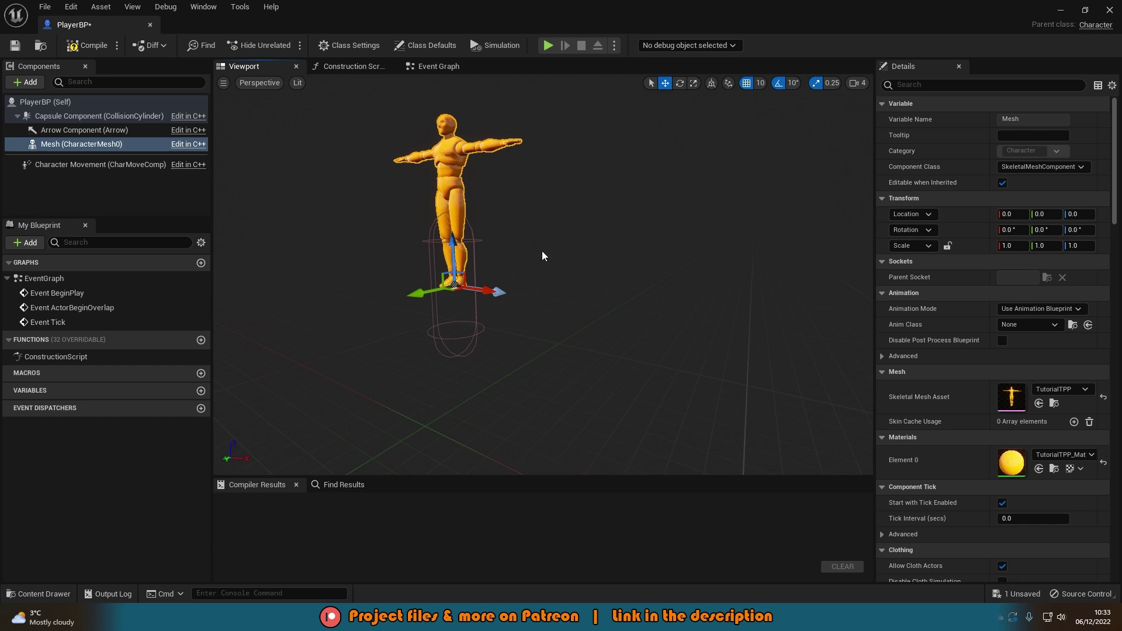
Step: Turn the mannequin -90° in yaw, lower it to Z -90, then compile and save
key(e)
drag(468, 295, 469, 331)
key(w)
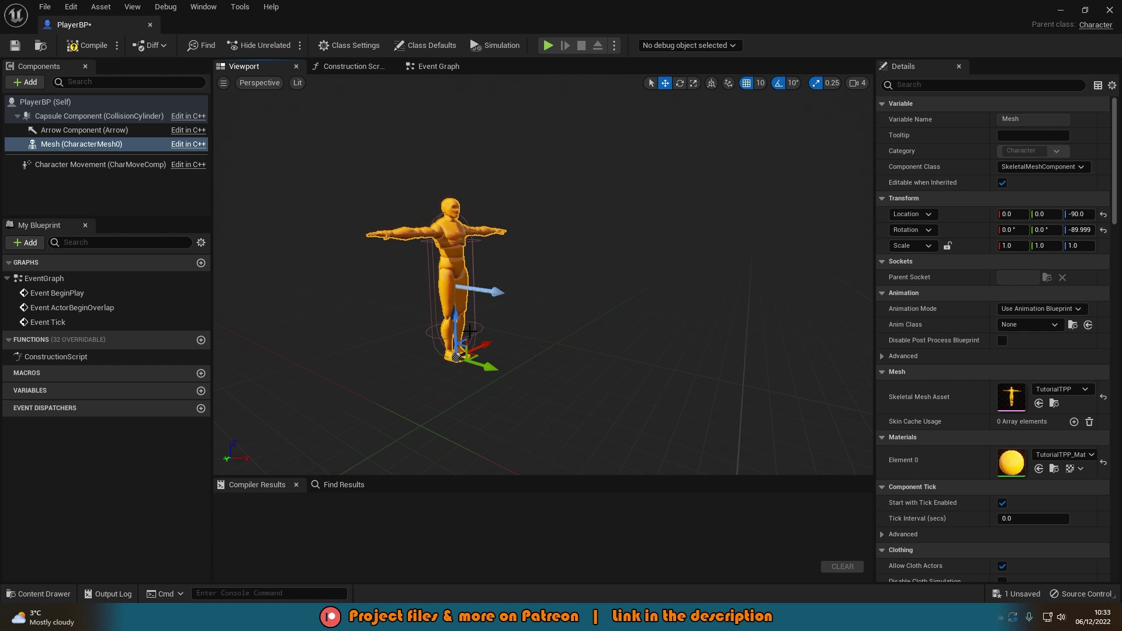
click(82, 46)
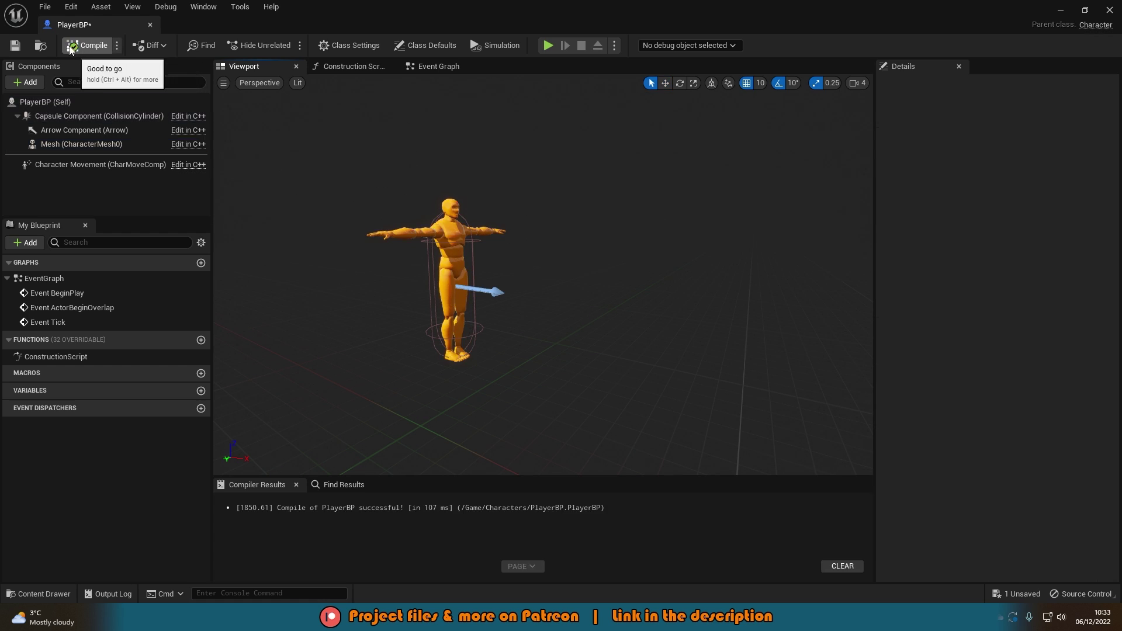
click(18, 45)
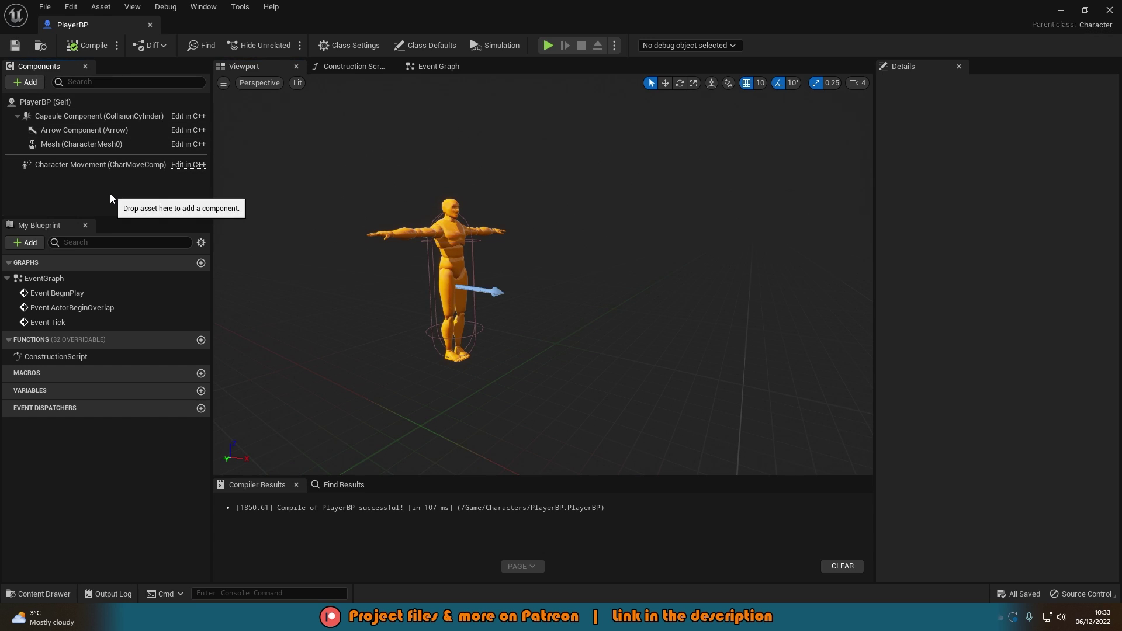
Step: Add a SpringArm component to PlayerBP
click(33, 85)
text(p)
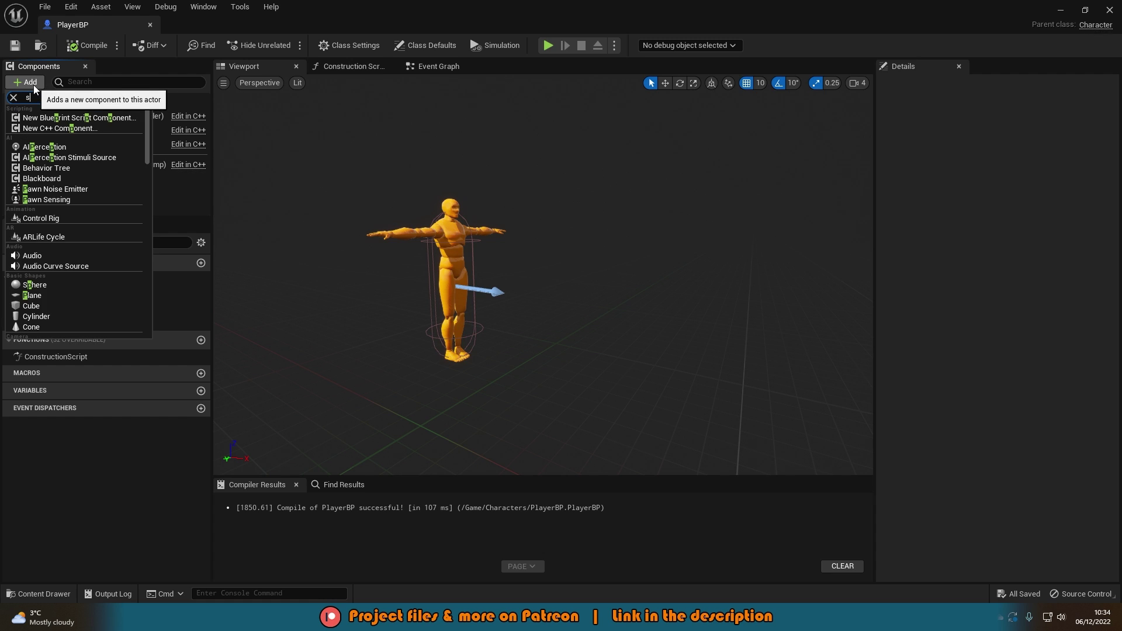
text(ring)
click(47, 114)
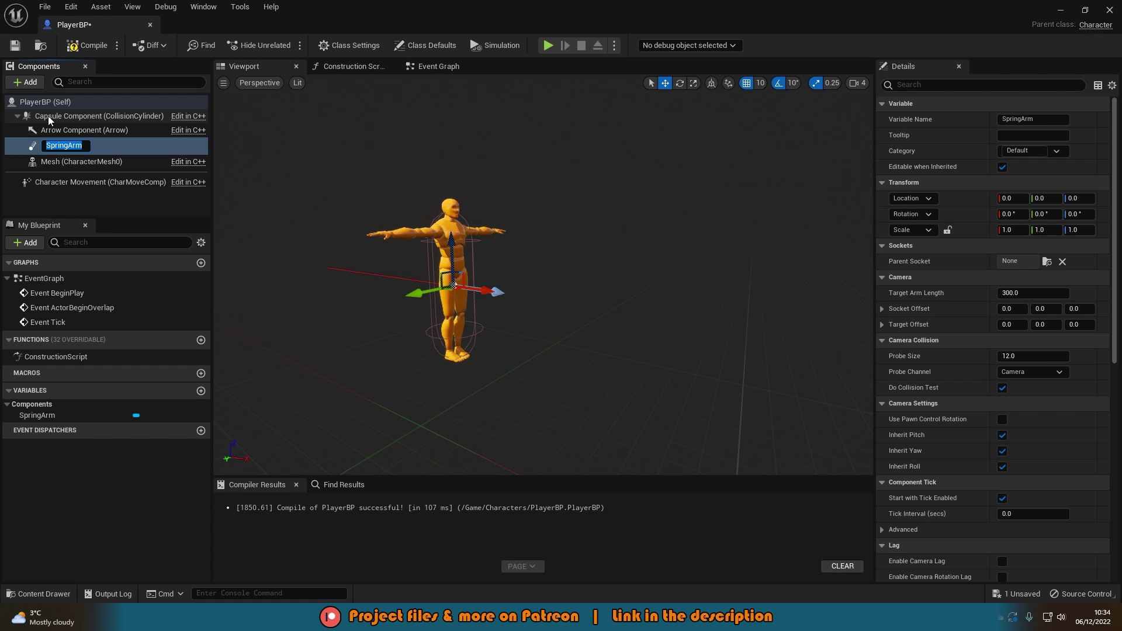
key(Return)
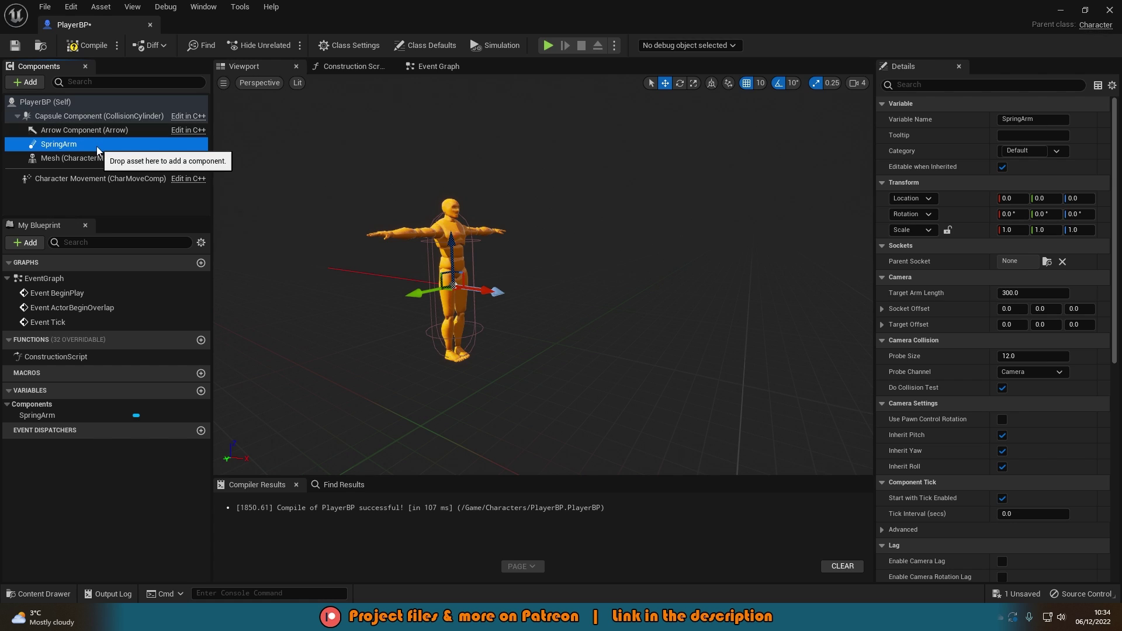
Step: Attach a Camera under the SpringArm and raise the spring arm to Z 40
click(26, 82)
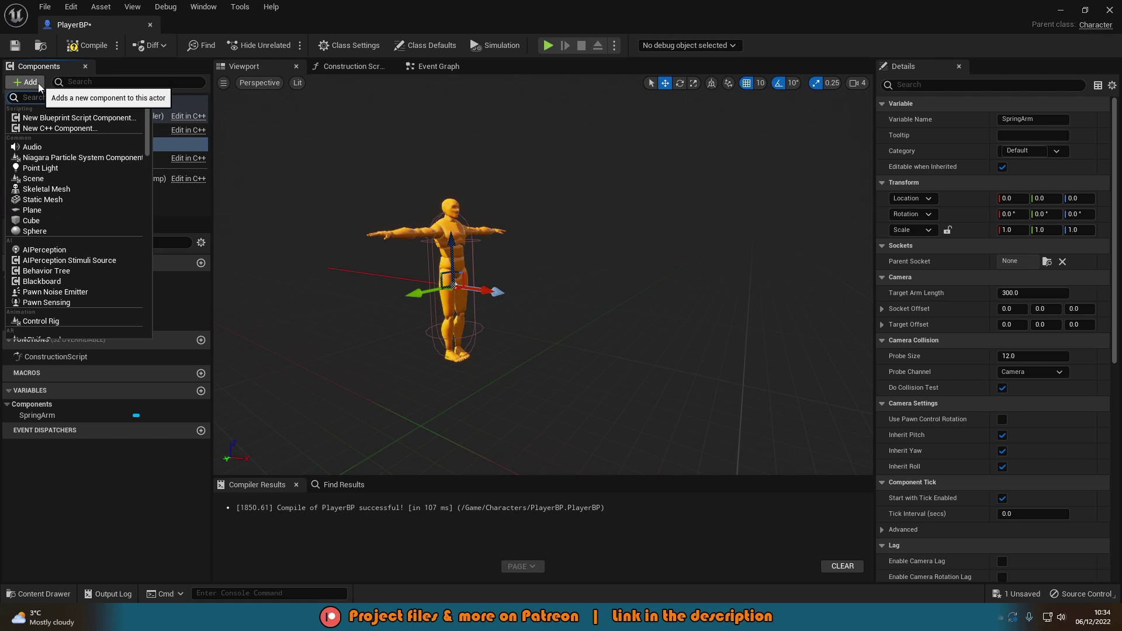
text(cam)
click(36, 118)
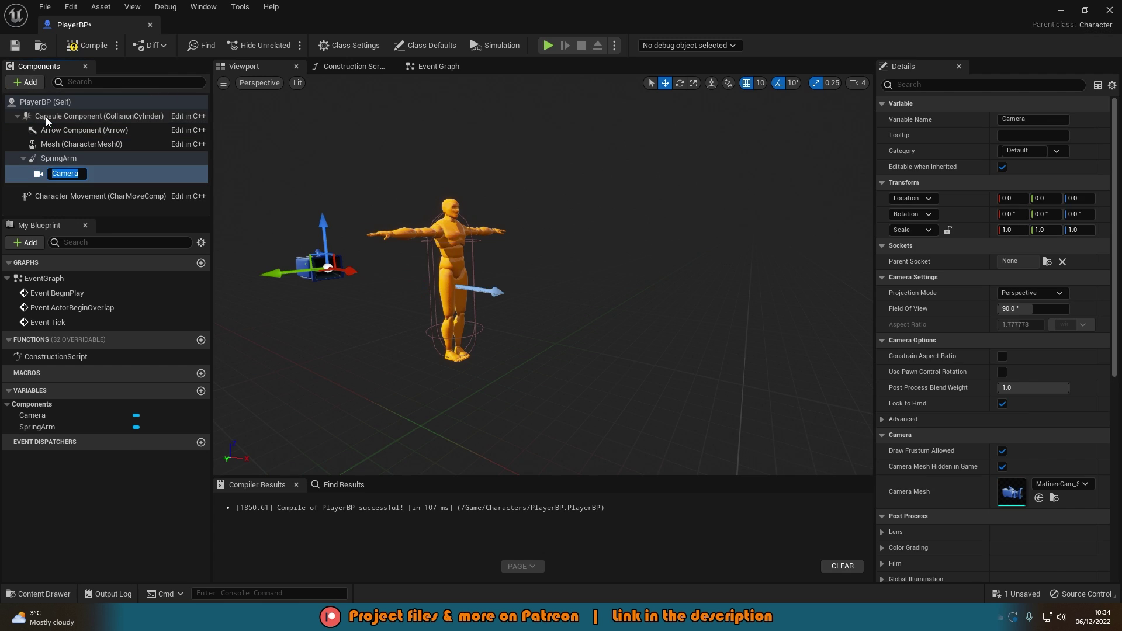
key(Return)
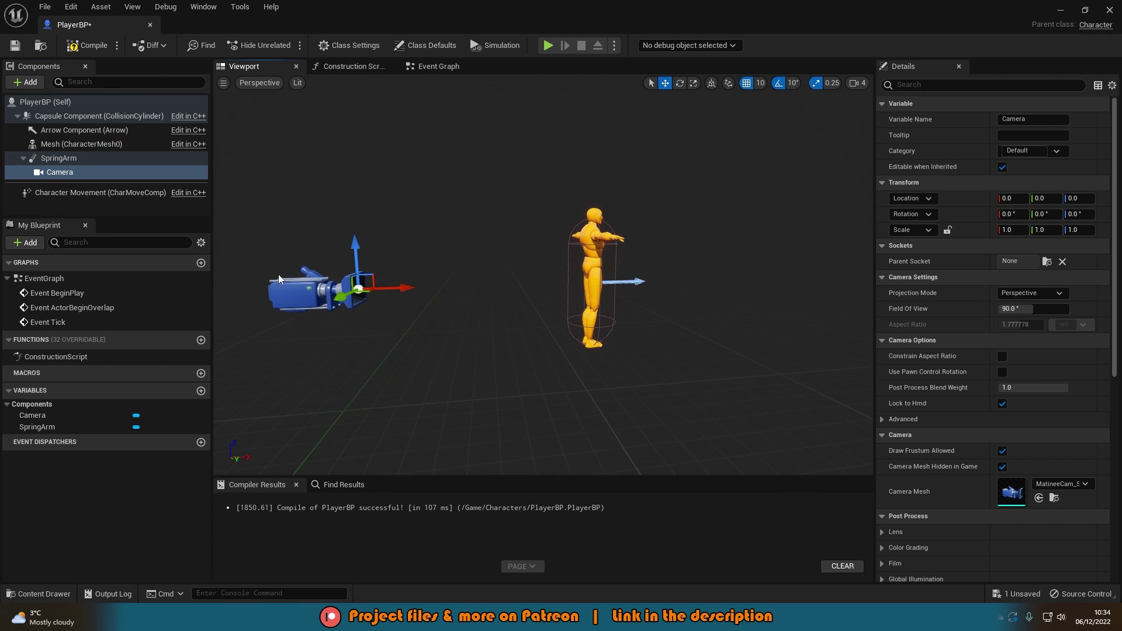
click(58, 158)
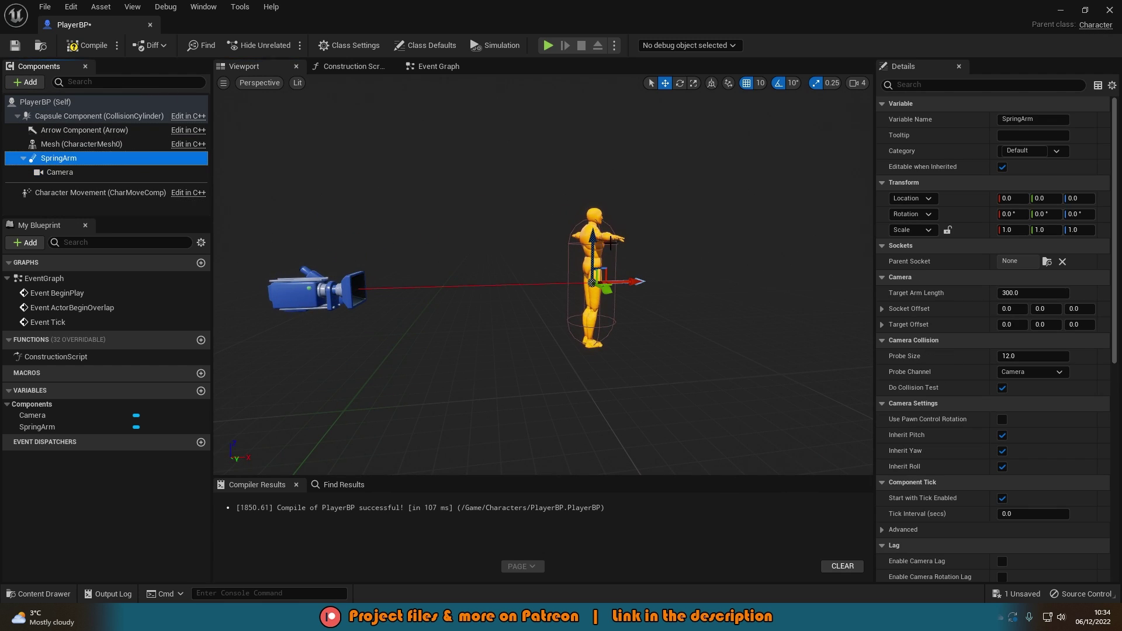
drag(597, 244, 598, 214)
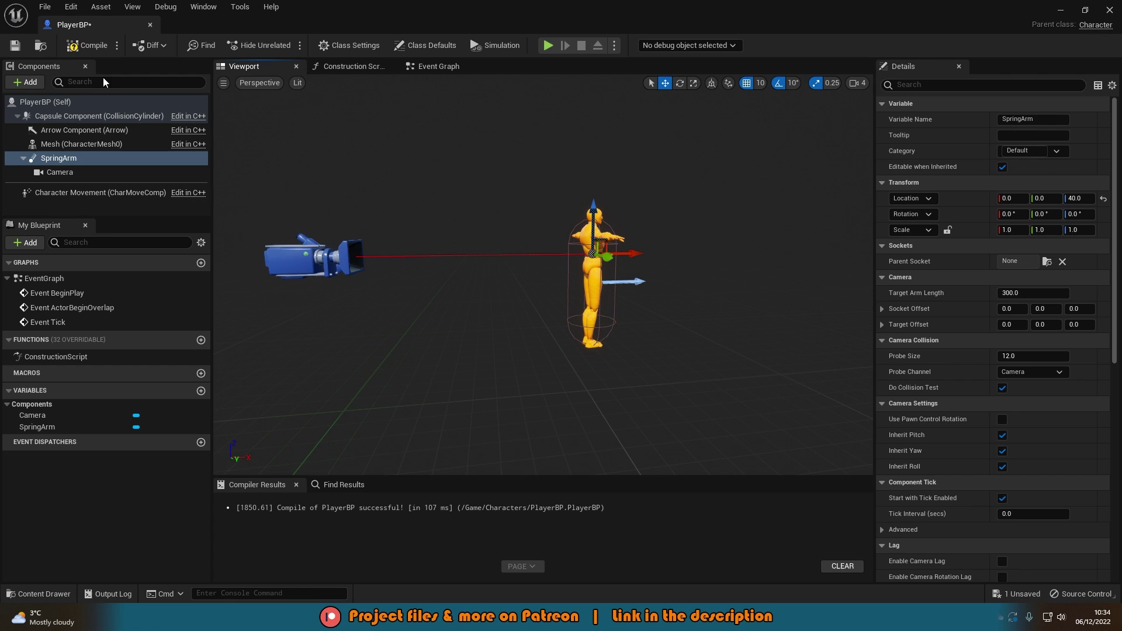
Step: Turn off Use Controller Rotation Yaw in PlayerBP's class defaults
click(73, 107)
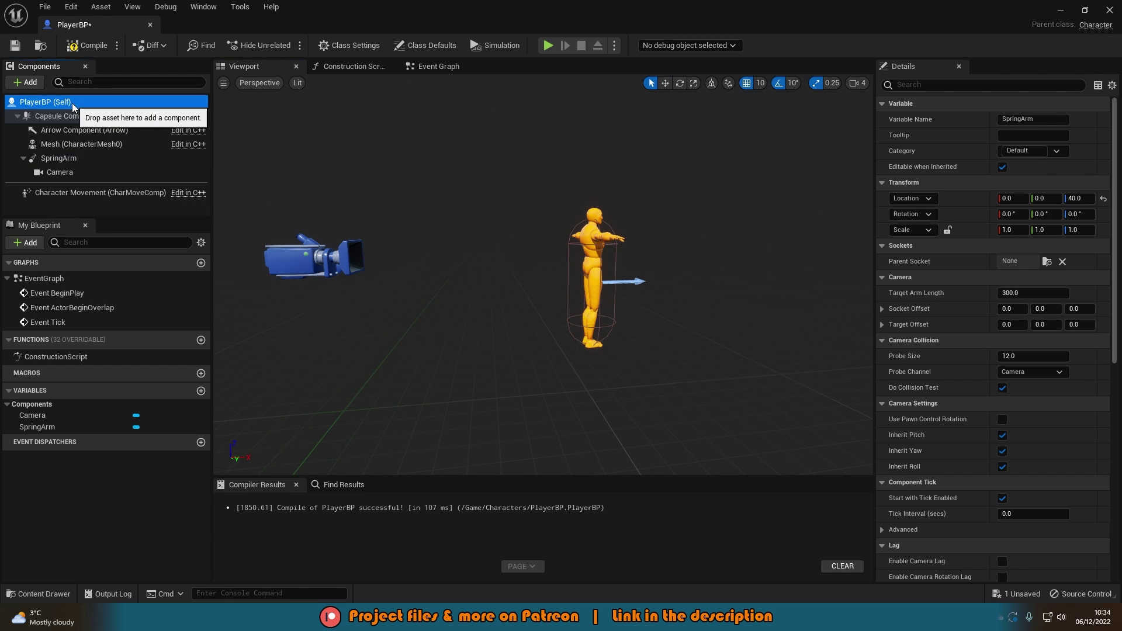
click(967, 86)
text(pawn)
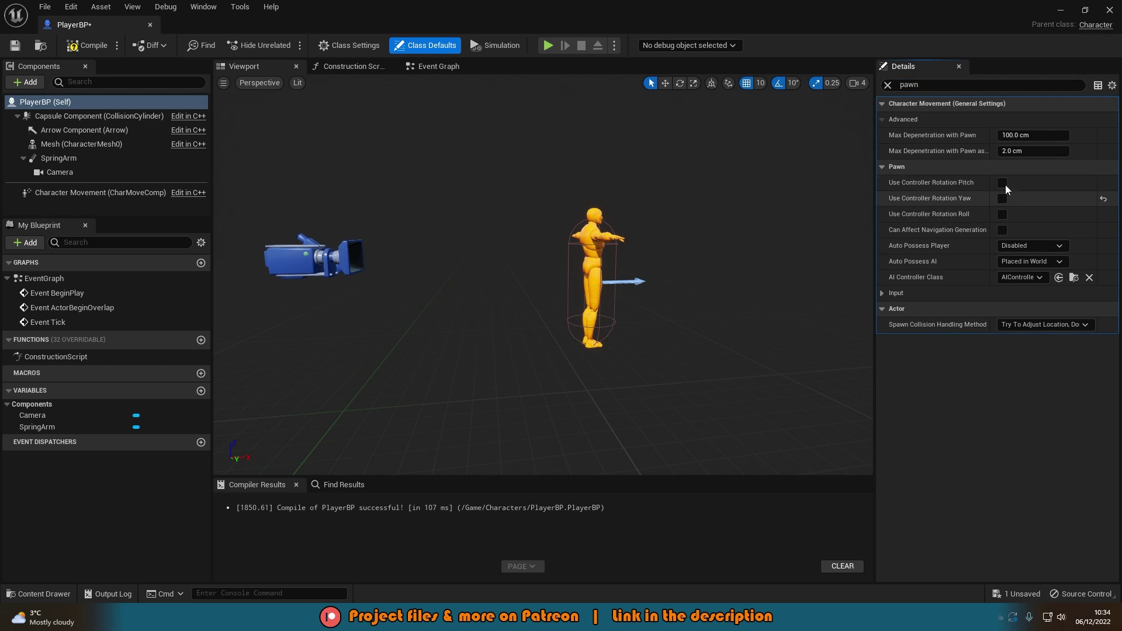
click(1002, 199)
Step: Enable Use Pawn Control Rotation on the SpringArm and review the Camera's settings
click(143, 157)
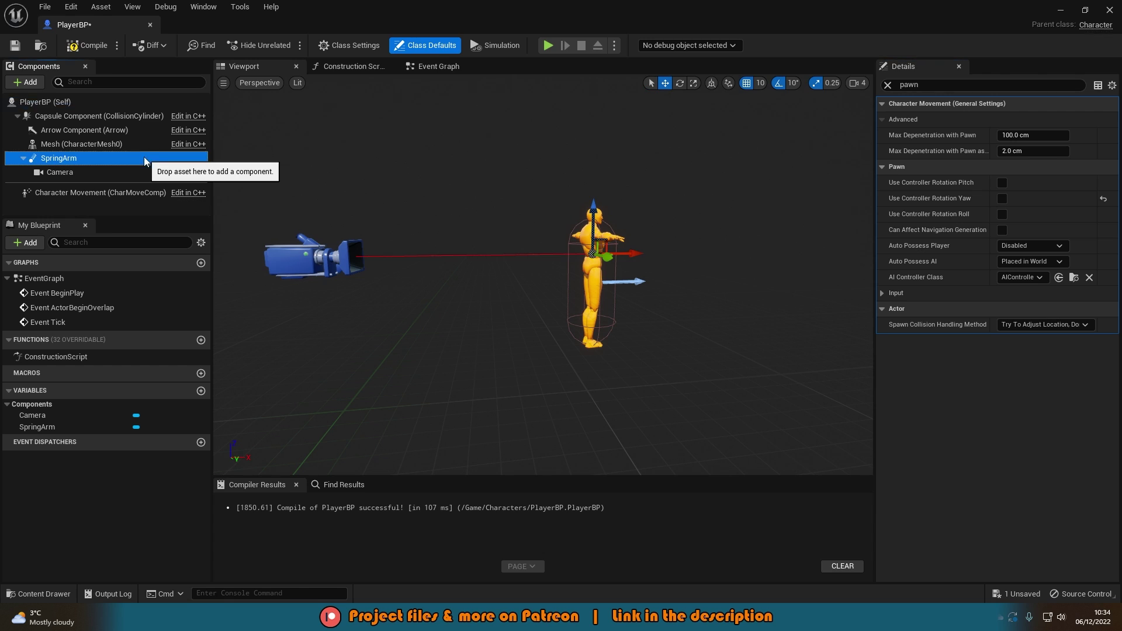
click(887, 85)
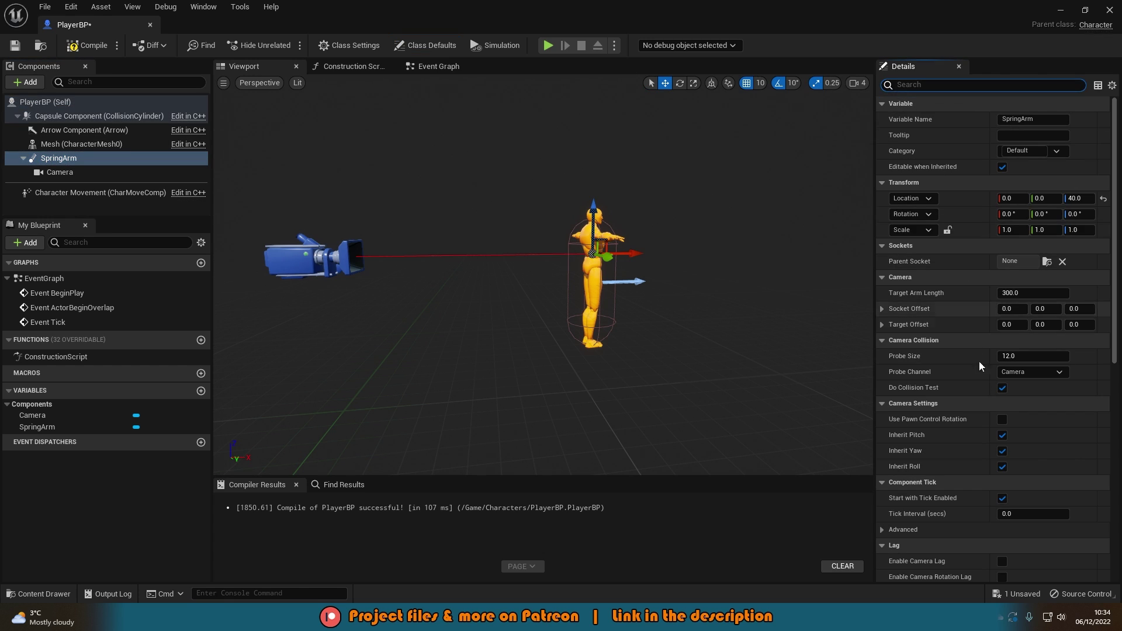
click(1002, 419)
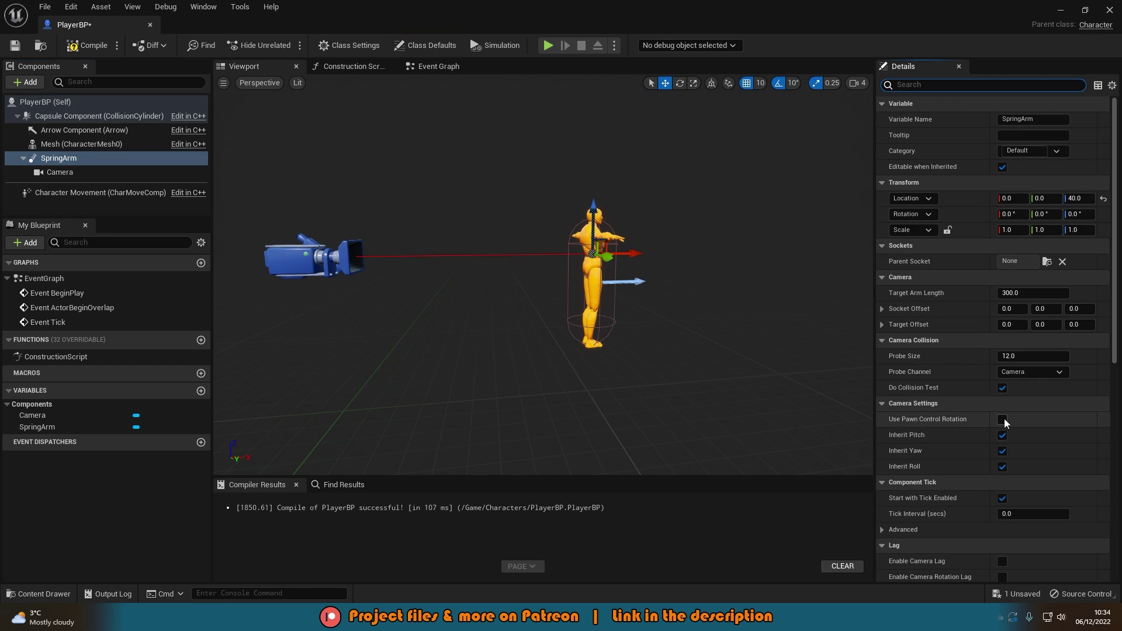
click(60, 172)
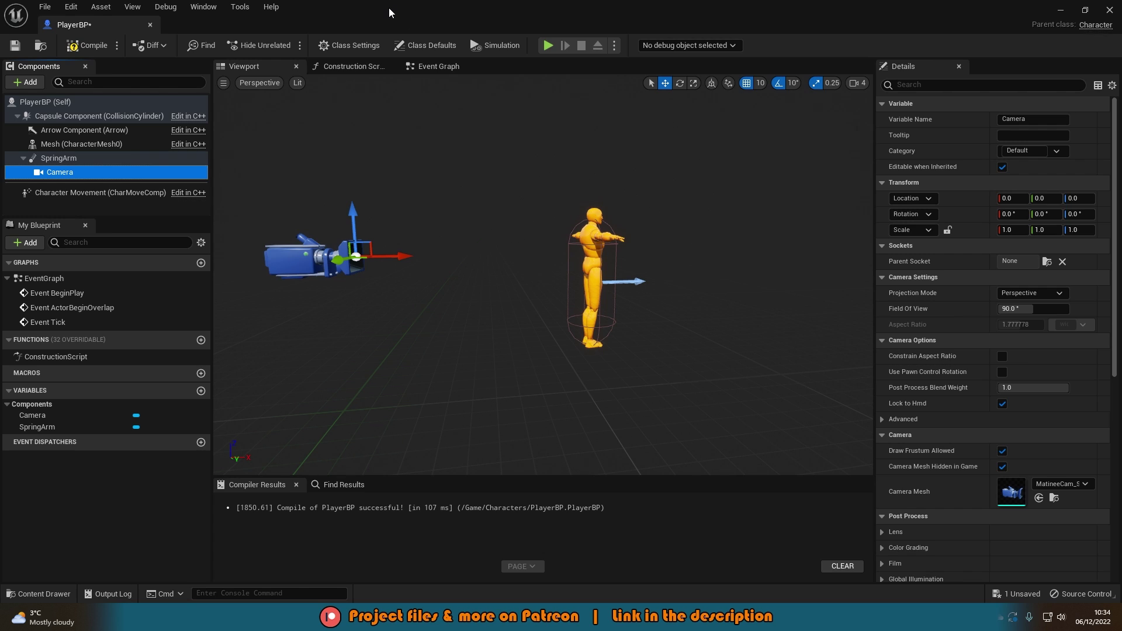
Step: Enable Orient Rotation to Movement on Character Movement, then compile and save PlayerBP
click(131, 194)
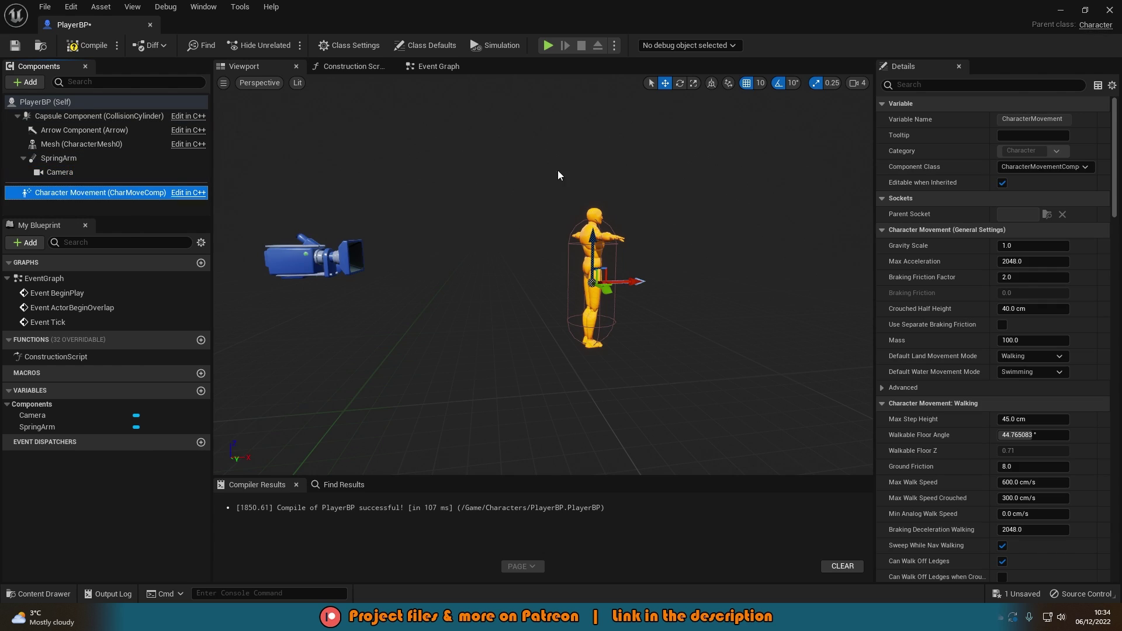
click(991, 82)
text(orient)
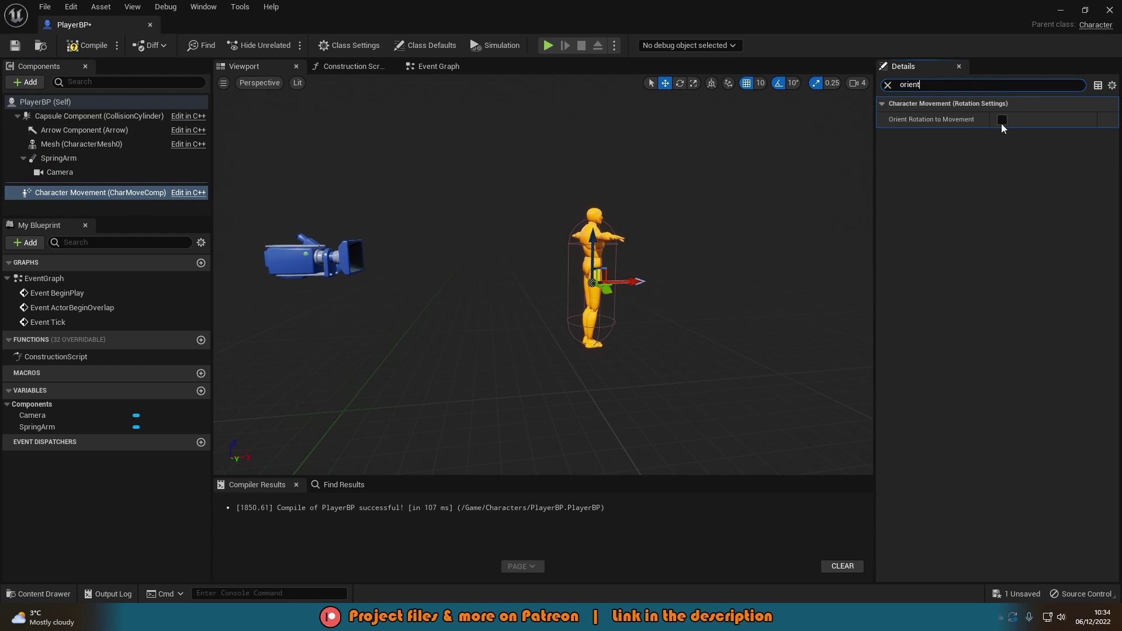
click(1001, 123)
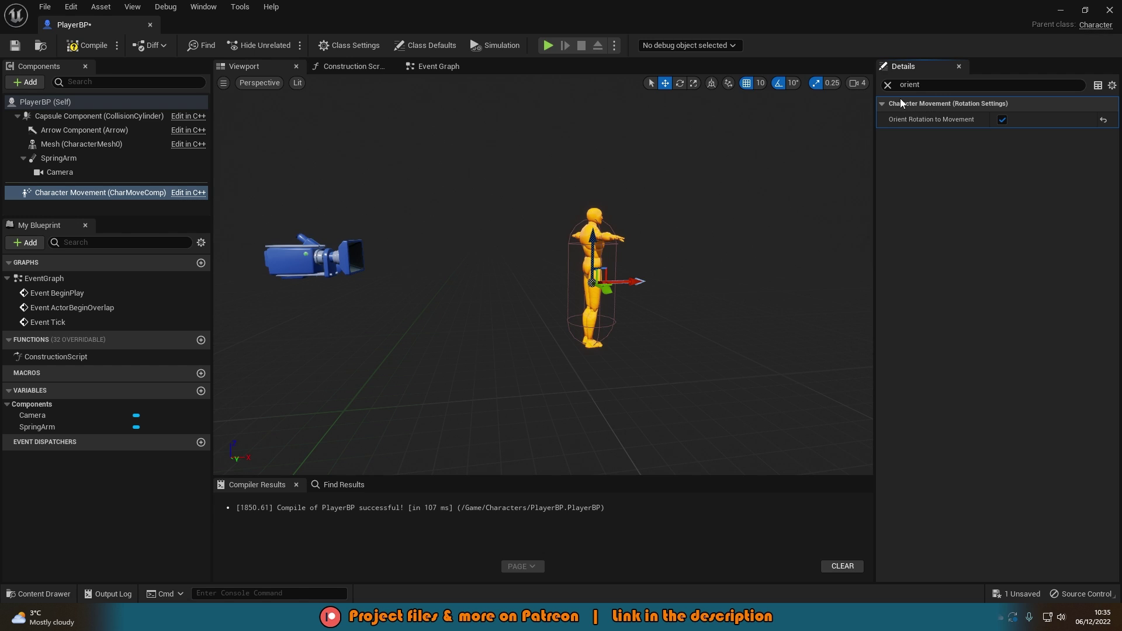
click(887, 85)
click(79, 47)
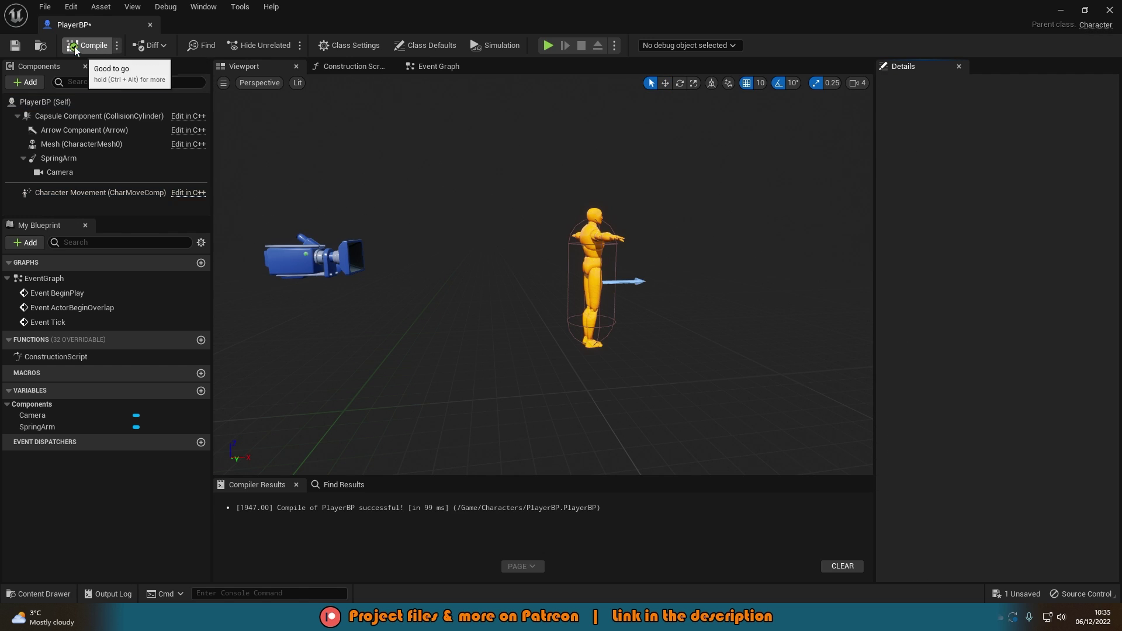
click(14, 46)
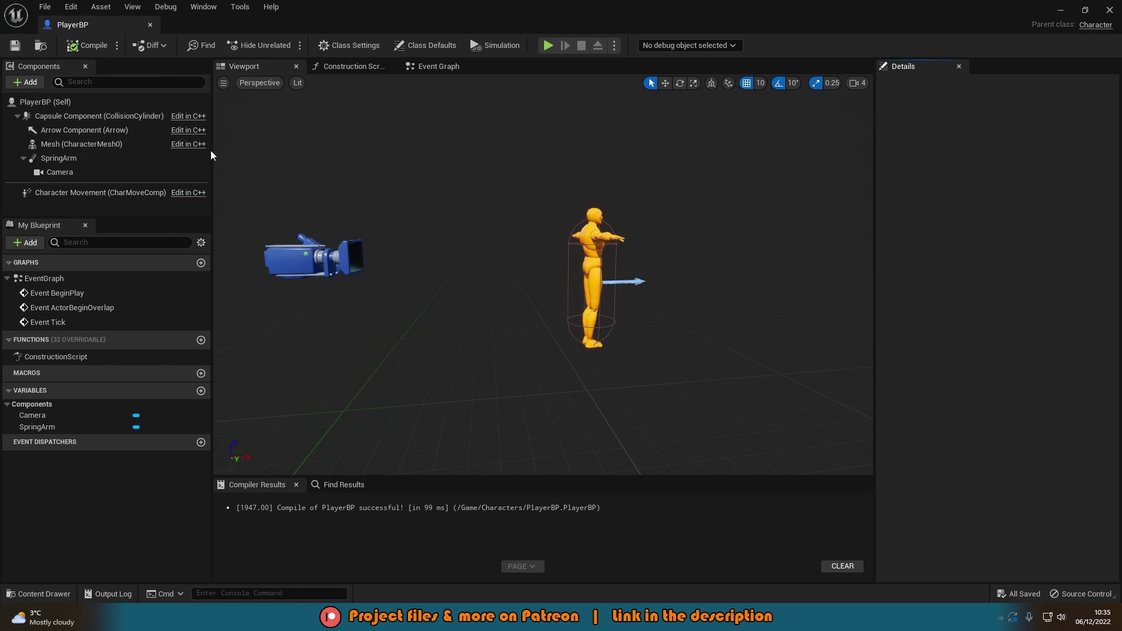